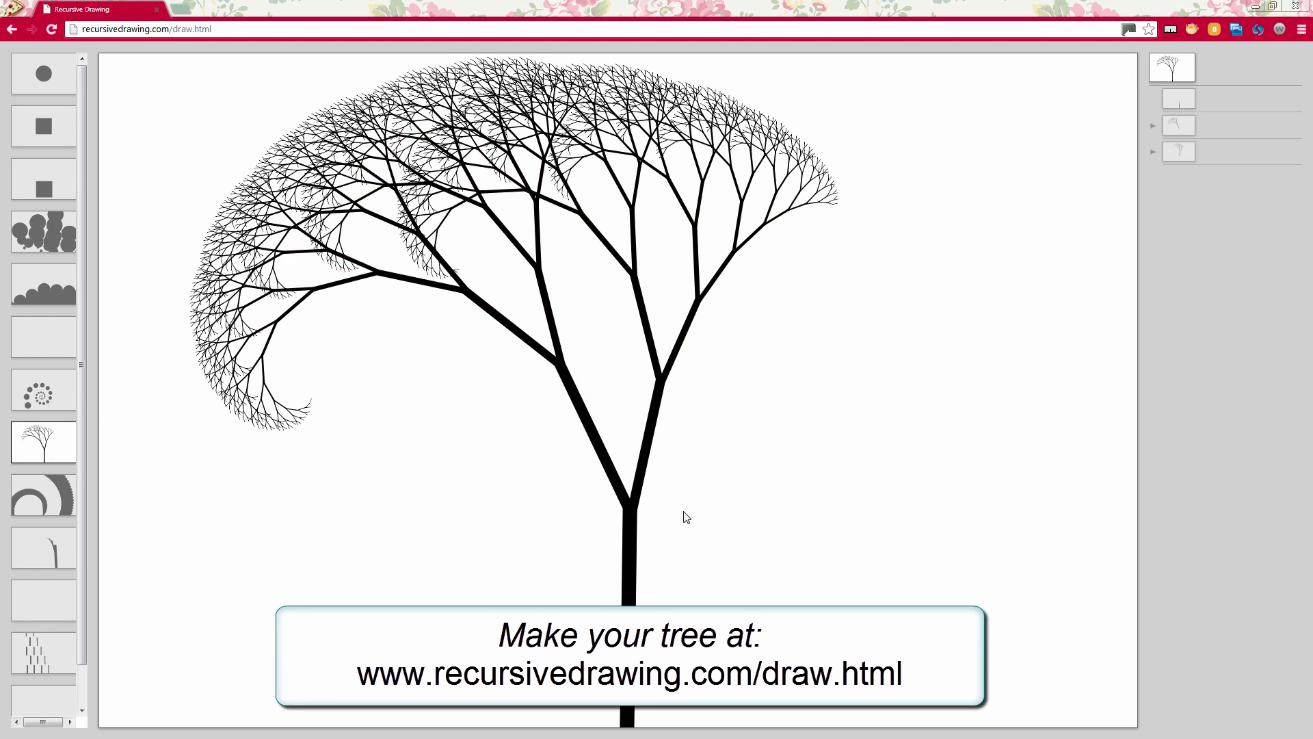
- Add a new blank drawing and stretch its square into a narrow, tall bar at the canvas bottom
scroll(43, 615, down, 1)
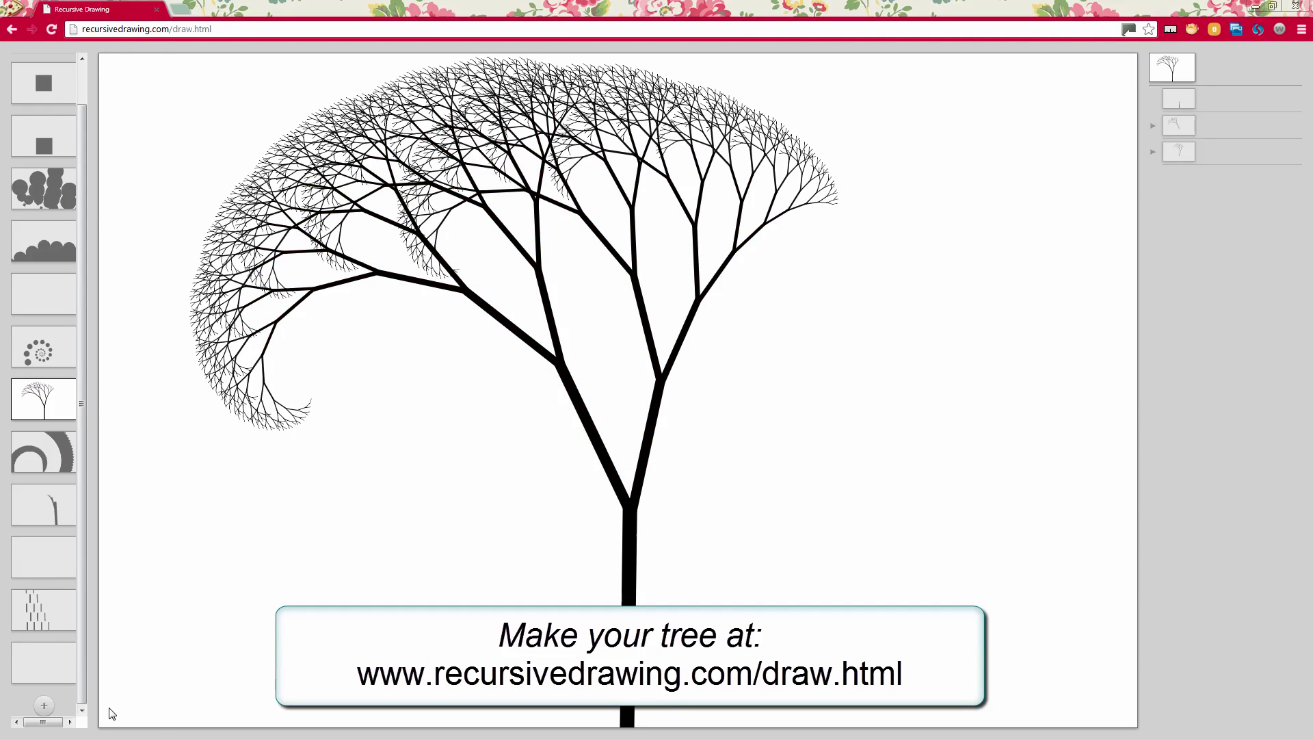
click(44, 707)
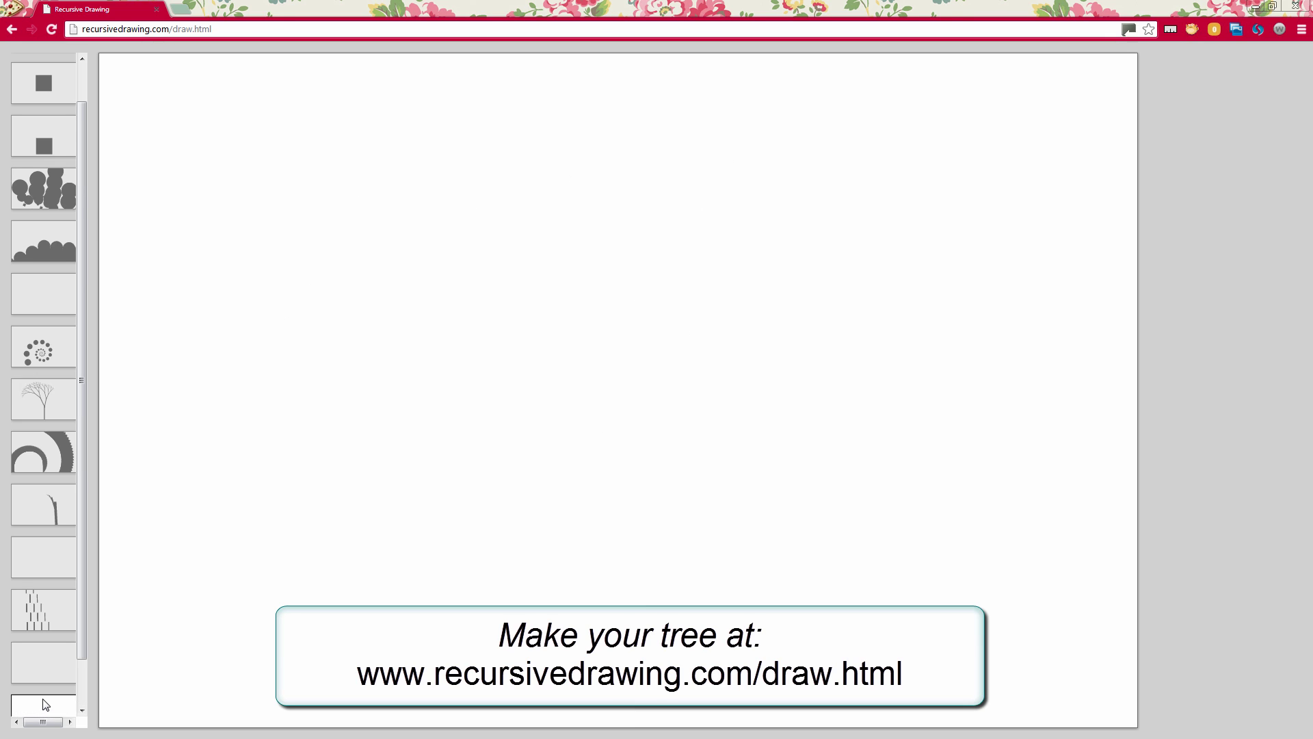
drag(724, 623, 723, 624)
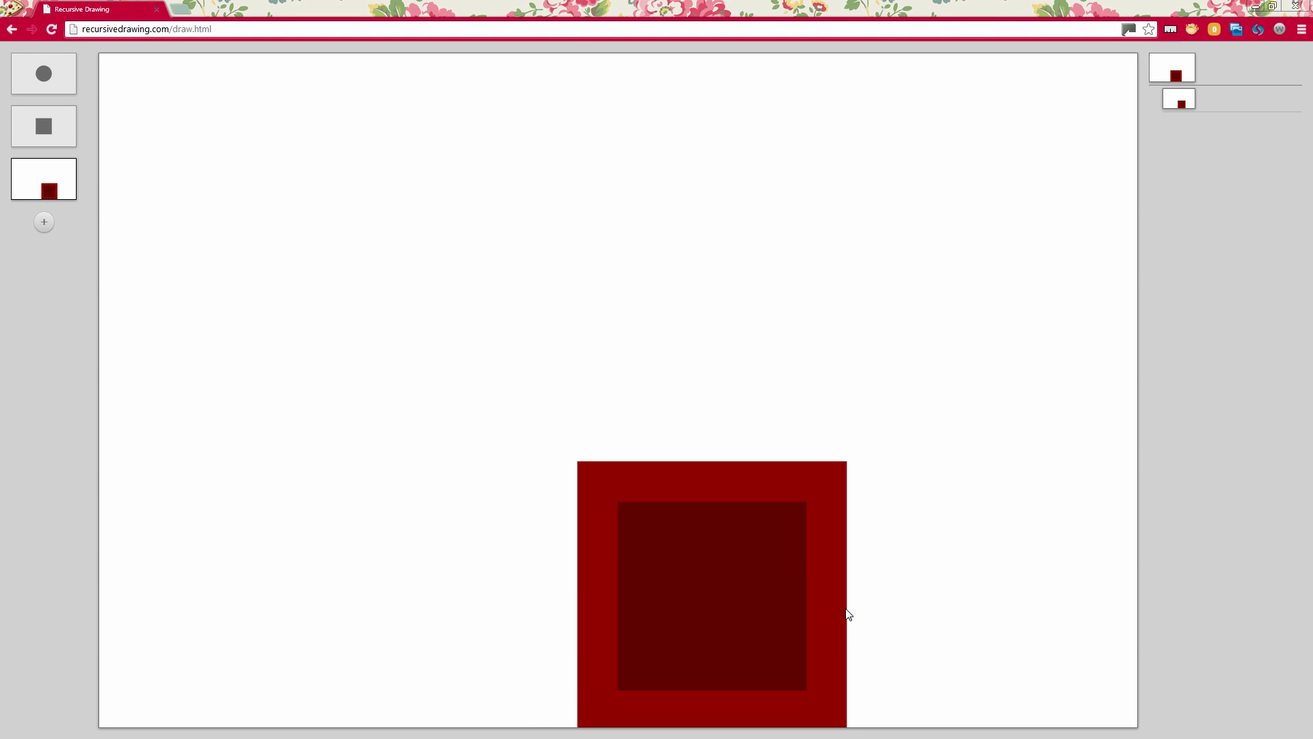
mouse_move(845, 613)
mouse_down()
mouse_move(768, 621)
mouse_move(736, 602)
mouse_move(723, 617)
mouse_move(715, 596)
mouse_move(718, 622)
mouse_move(744, 638)
mouse_up()
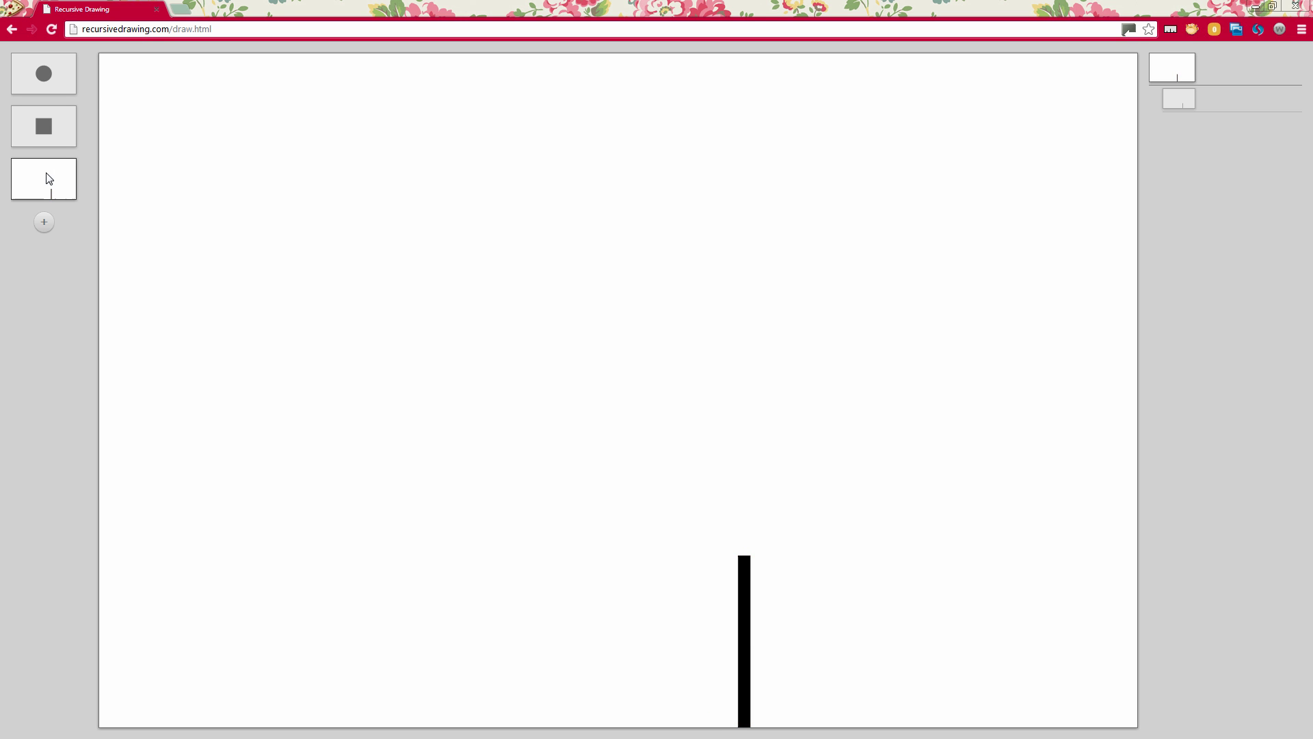
- Place the drawing's own thumbnail inside itself and rotate the copy into a left-curling spiral above the trunk
mouse_move(49, 179)
mouse_down()
mouse_move(564, 207)
mouse_move(581, 237)
mouse_up()
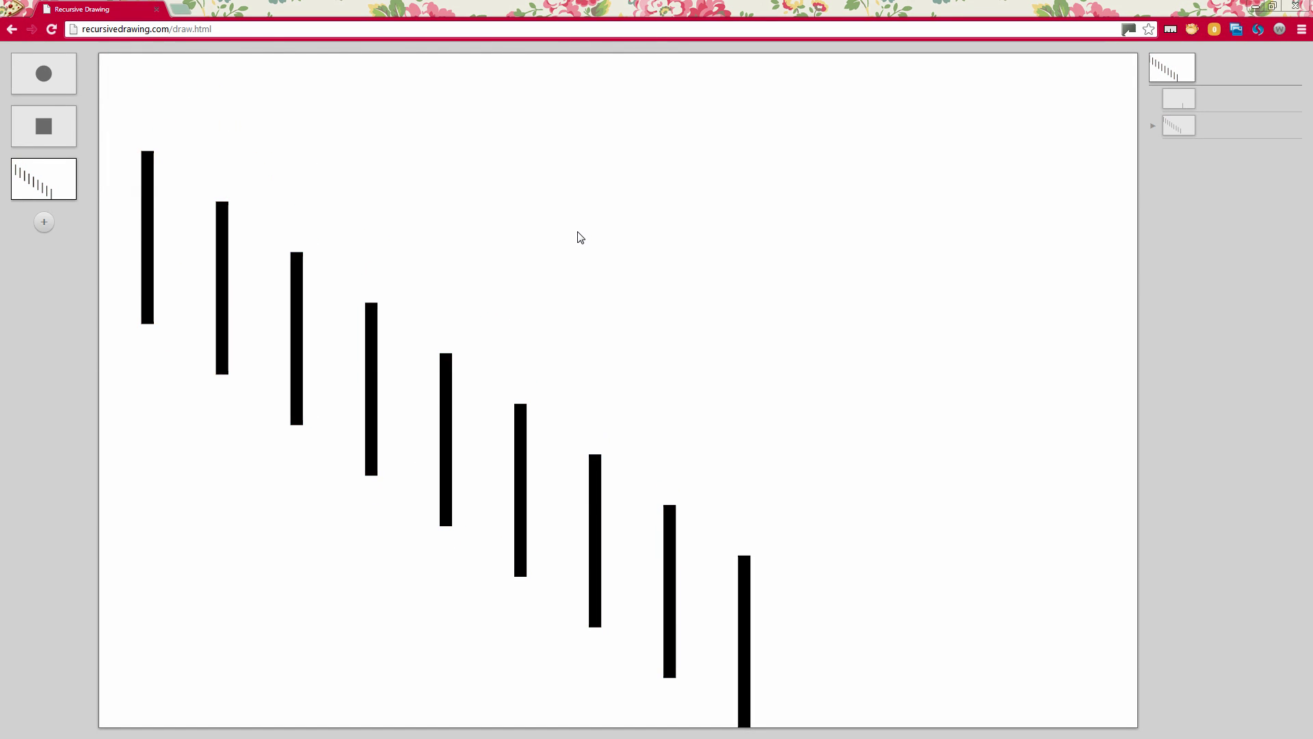
mouse_move(448, 515)
mouse_down()
mouse_move(513, 460)
mouse_move(476, 464)
mouse_up()
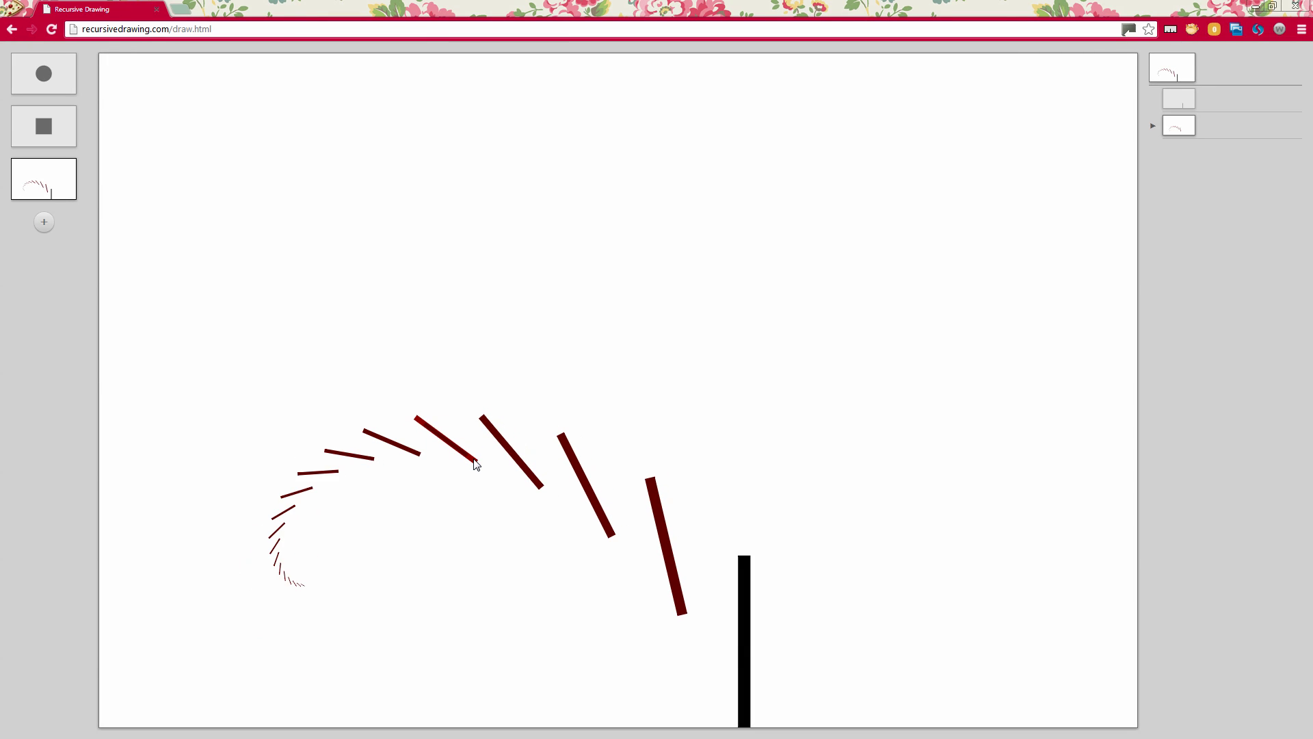
drag(434, 425, 479, 414)
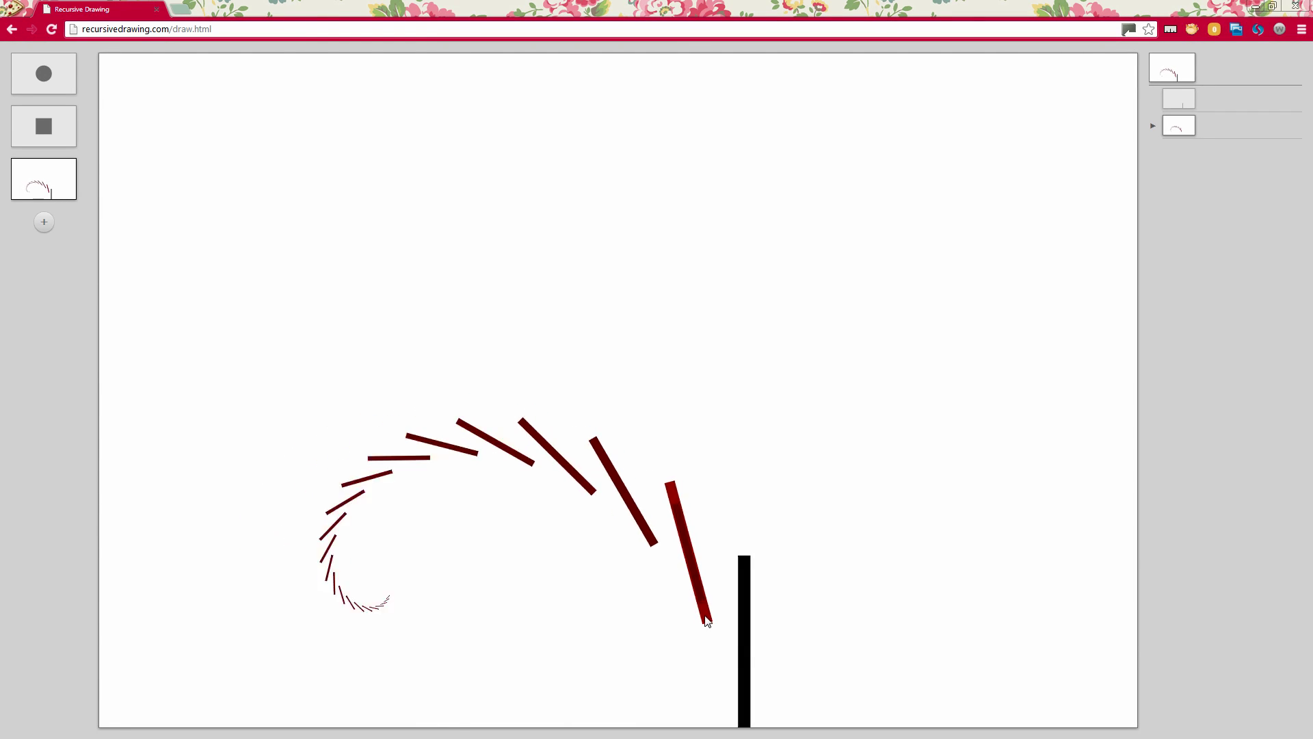
drag(707, 620, 705, 616)
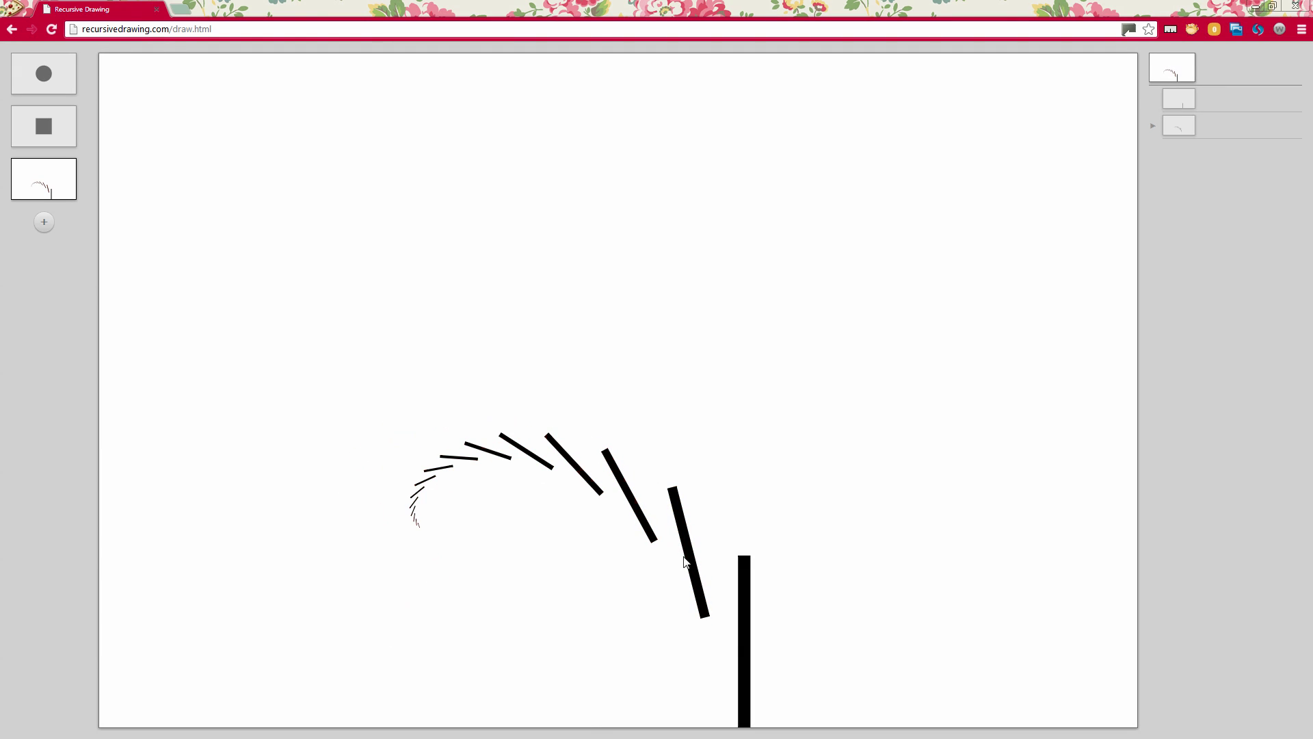
mouse_move(684, 562)
mouse_down()
mouse_move(686, 545)
mouse_move(723, 540)
mouse_move(723, 512)
mouse_move(645, 411)
mouse_move(725, 602)
mouse_move(744, 583)
mouse_up()
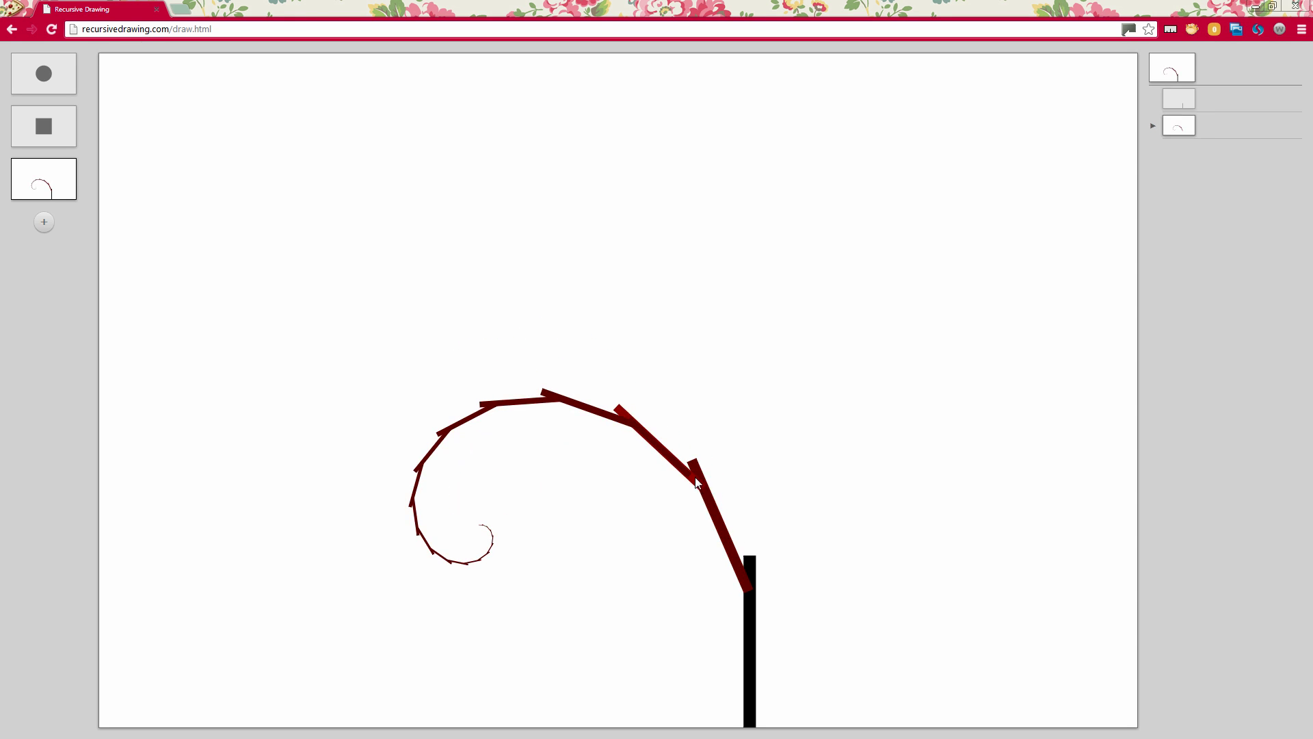
drag(695, 478, 696, 467)
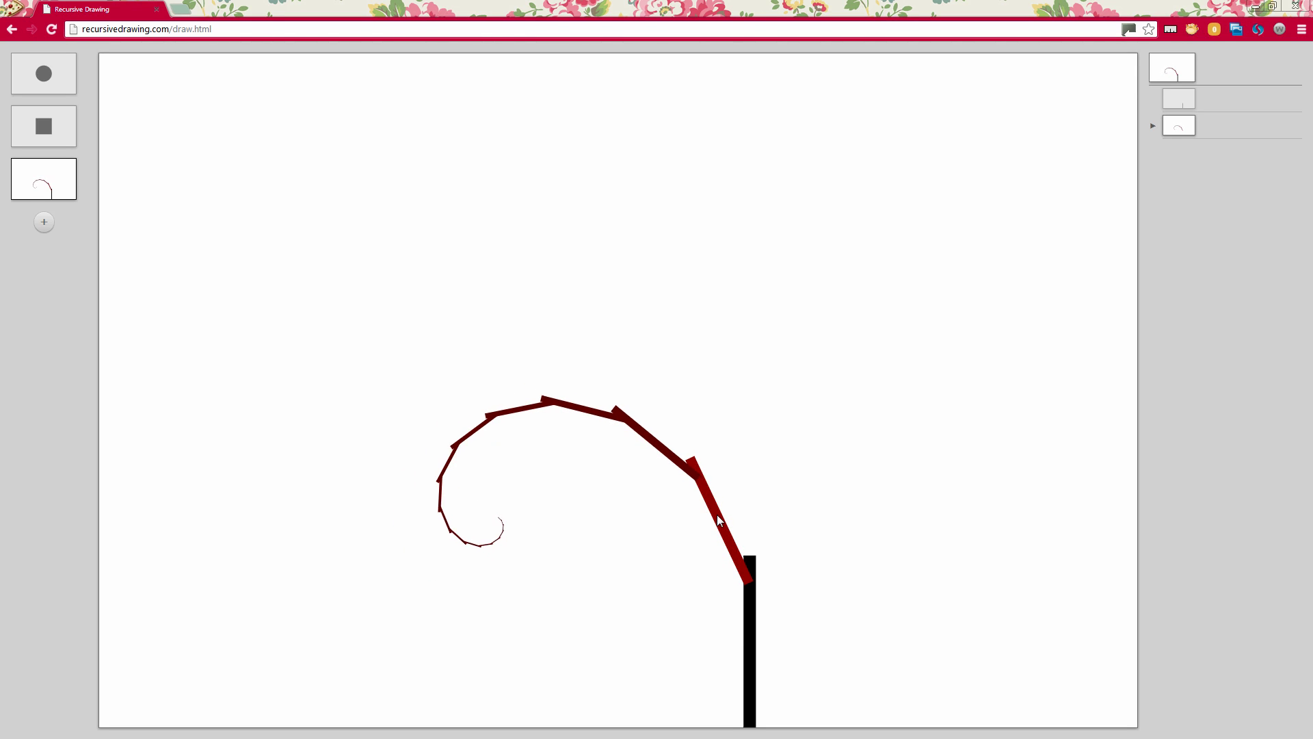
drag(717, 516, 716, 494)
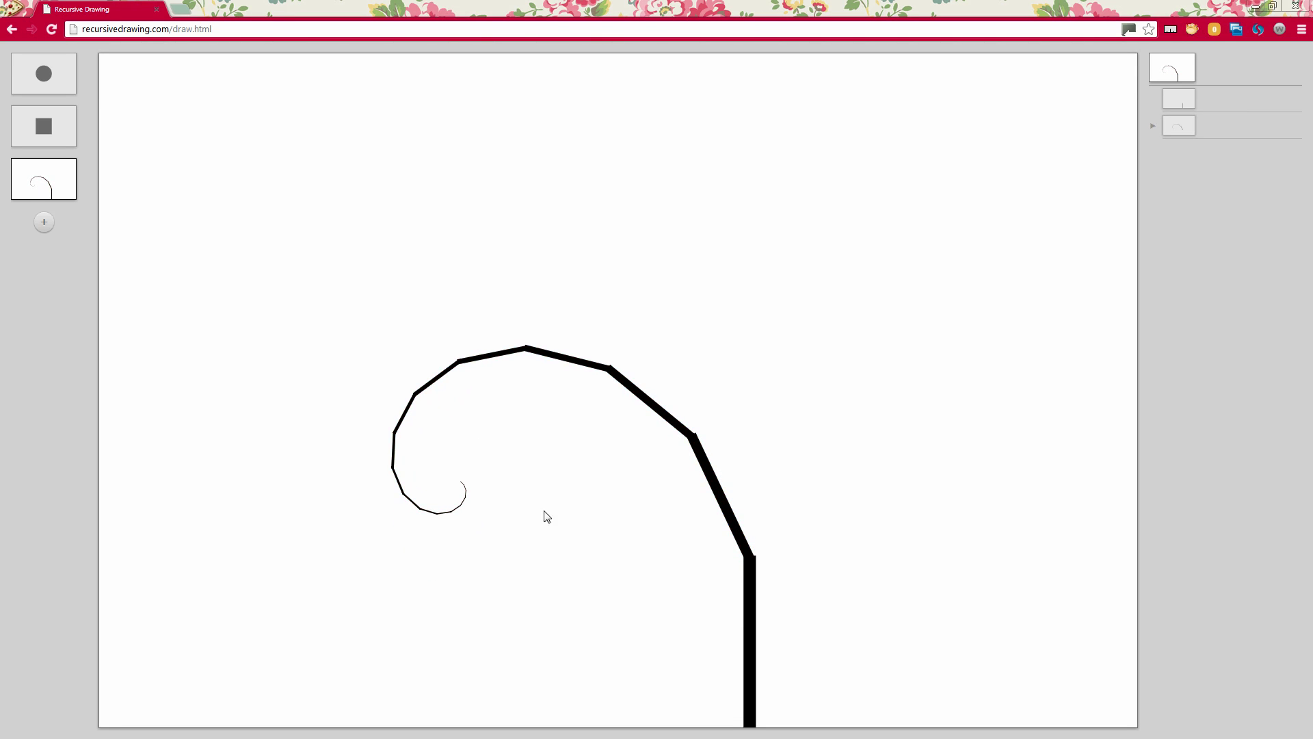
- Add a second recursive copy and shrink it into a nearly upright branch off the trunk top
drag(39, 183, 439, 279)
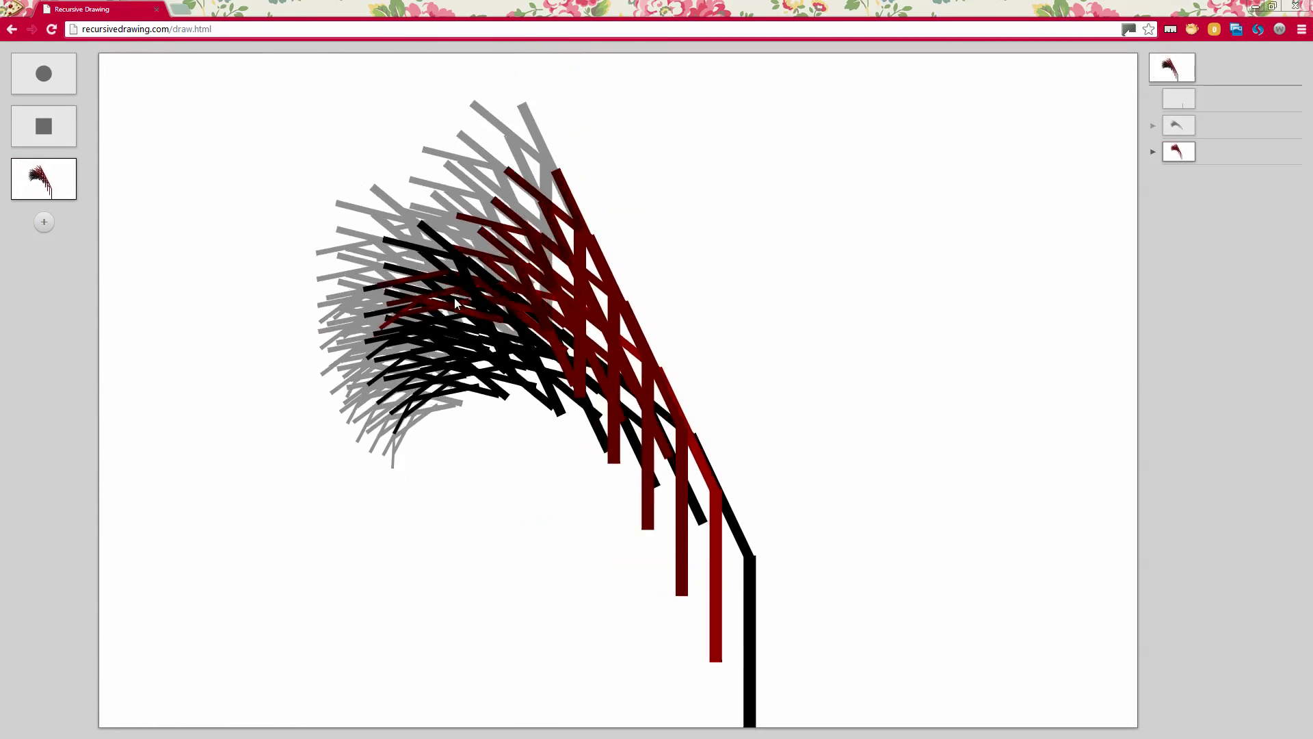
drag(439, 279, 468, 294)
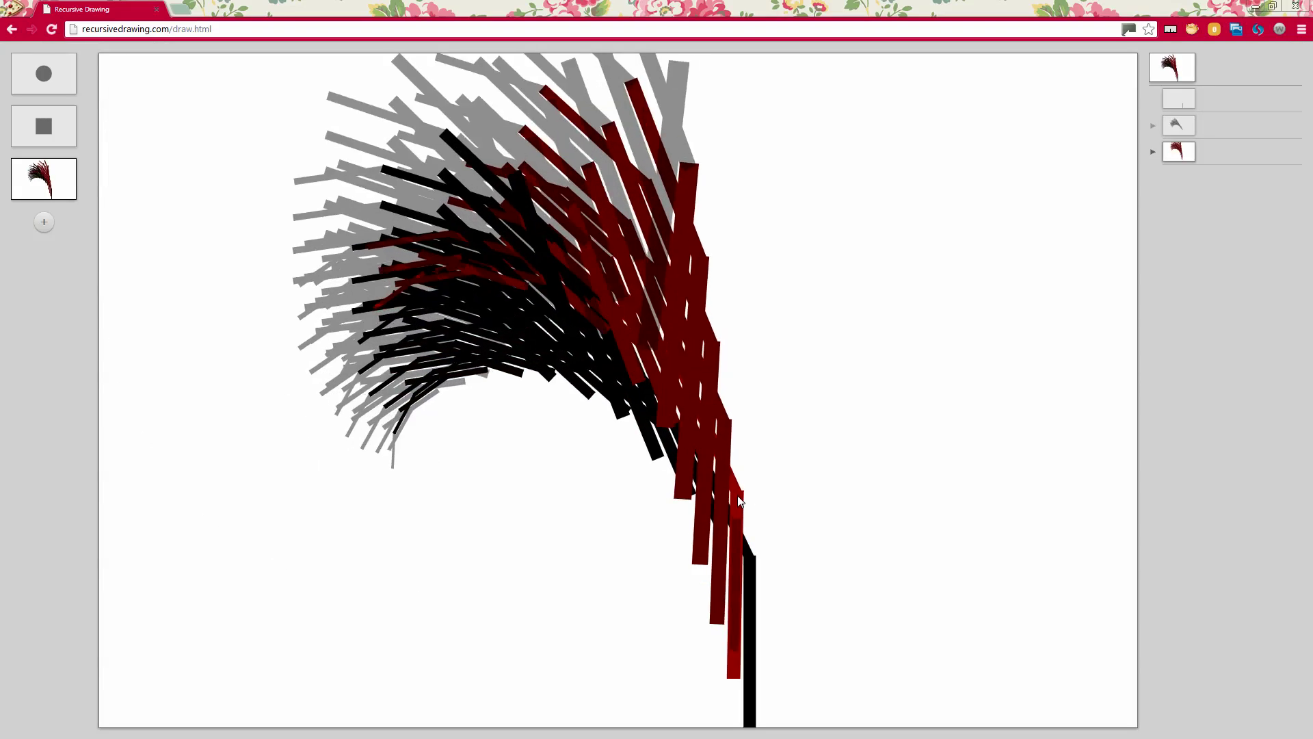
drag(738, 494, 739, 467)
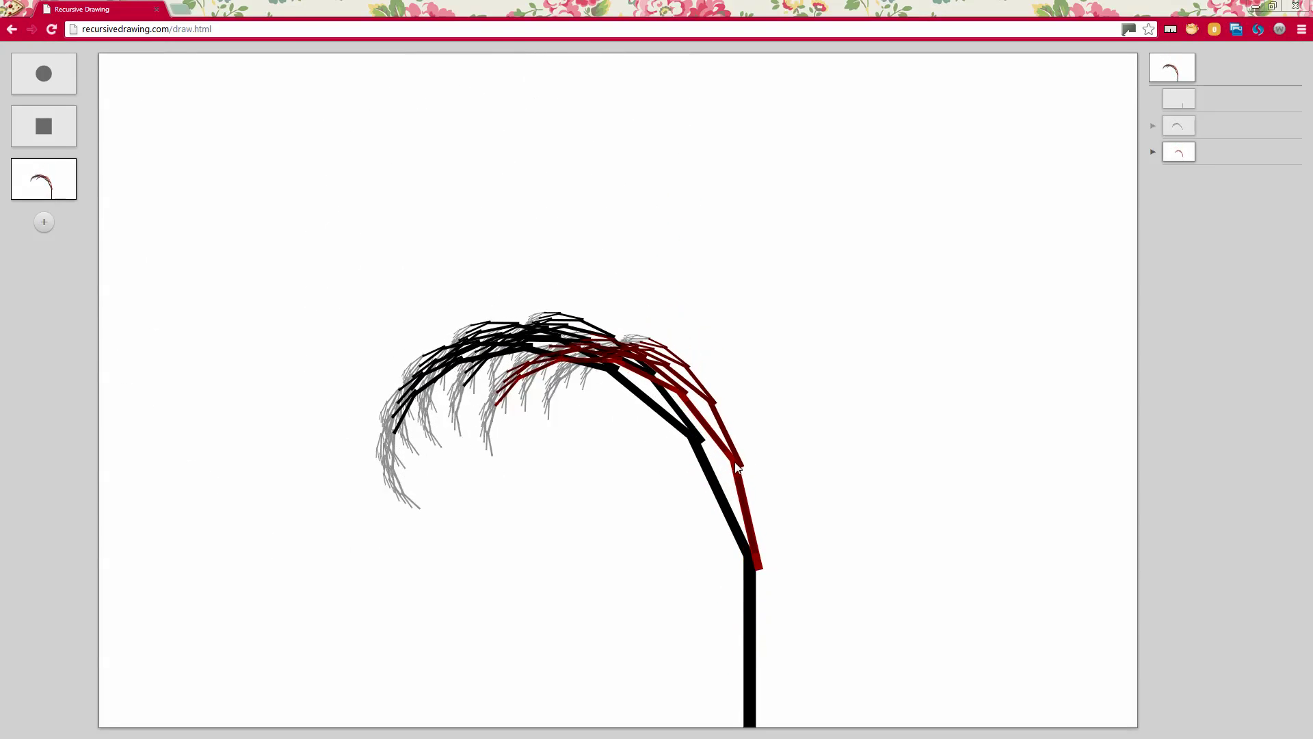
mouse_move(760, 565)
mouse_down()
mouse_move(748, 558)
mouse_move(765, 480)
mouse_move(755, 545)
mouse_up()
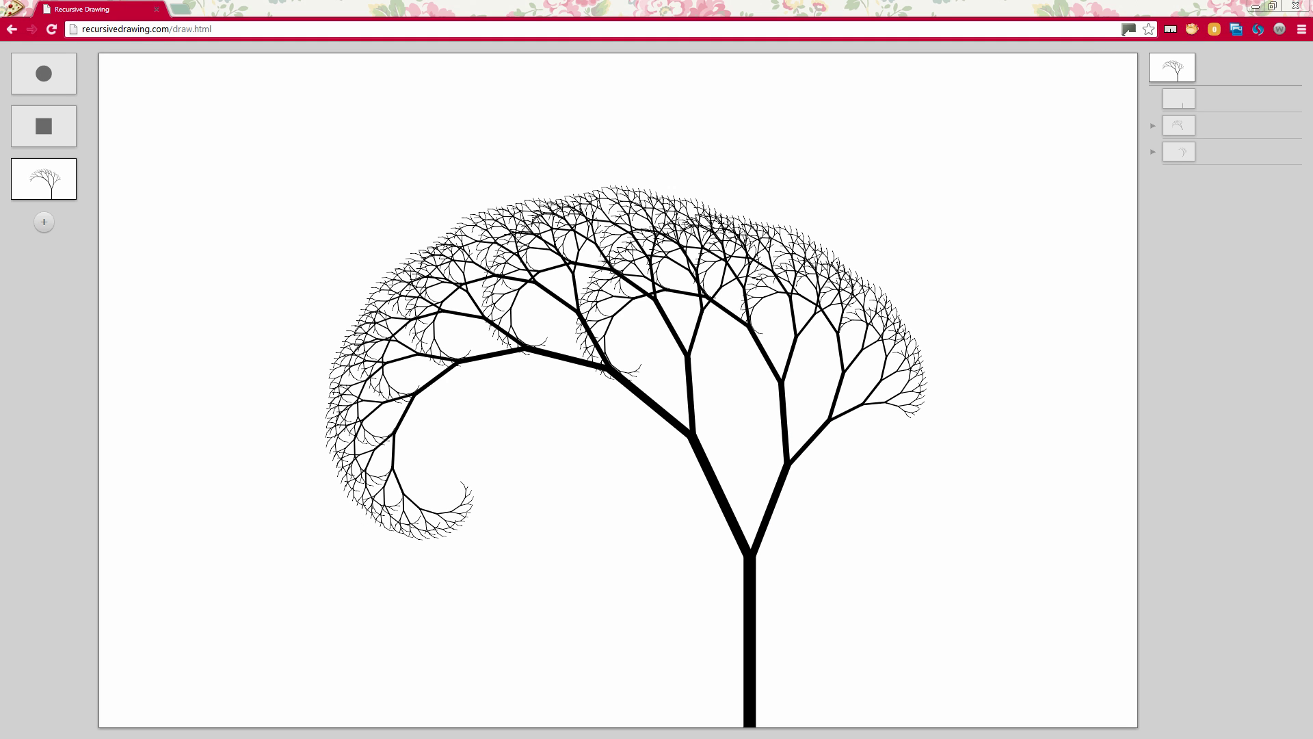
- Switch to Photoshop and rearrange the Untitled-1 and Untitled-2 document windows
key(alt+Tab)
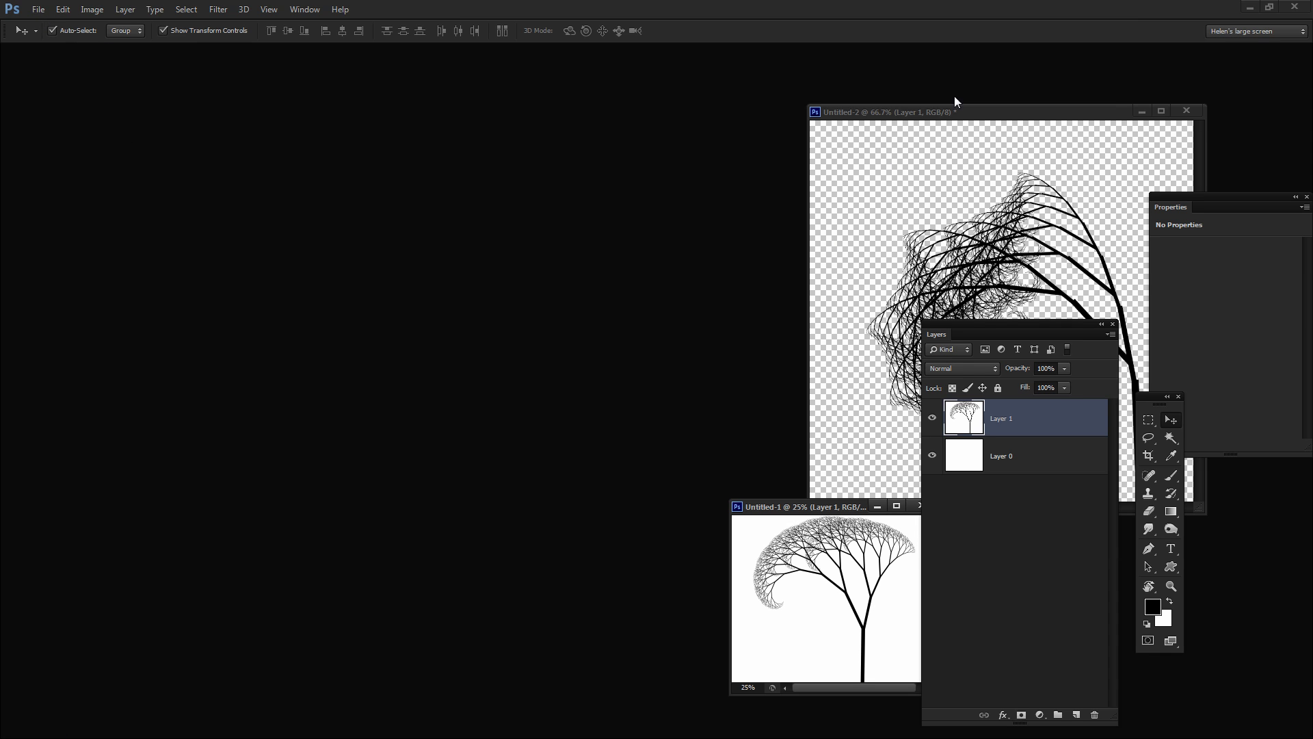
drag(944, 111, 1077, 113)
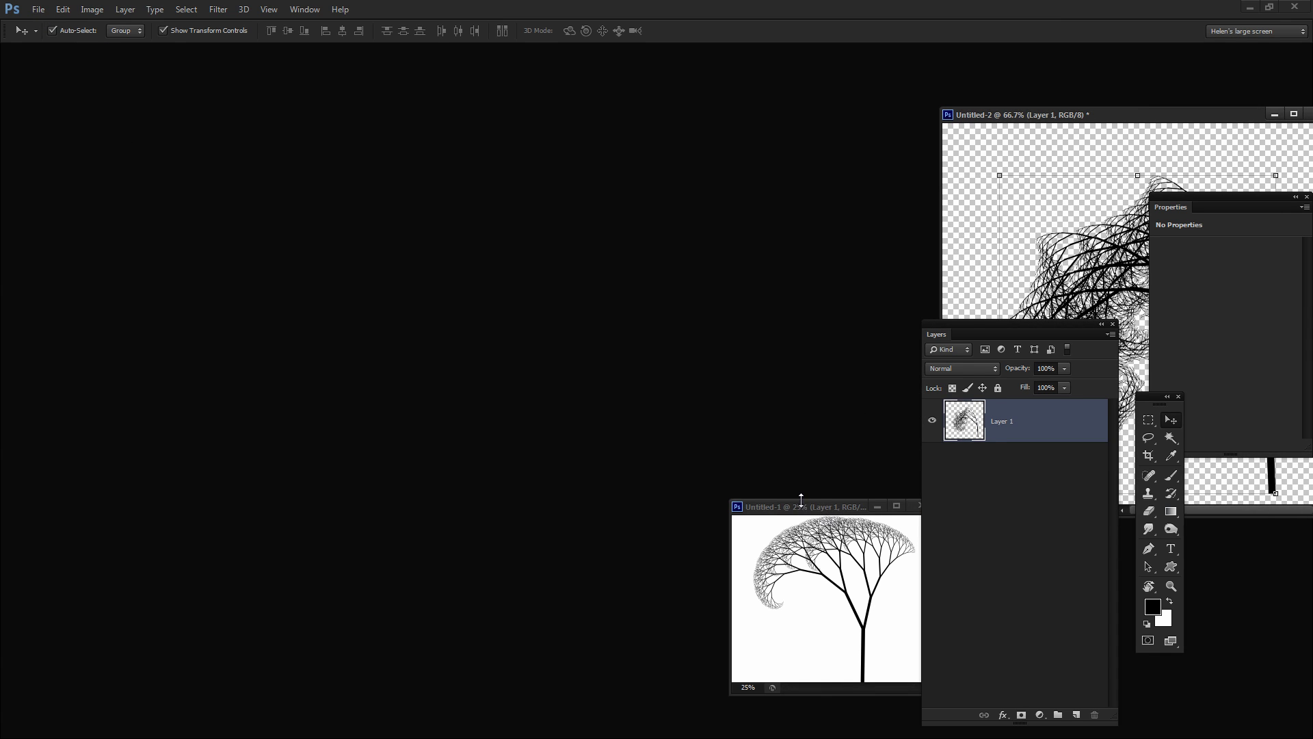
drag(801, 505, 1108, 483)
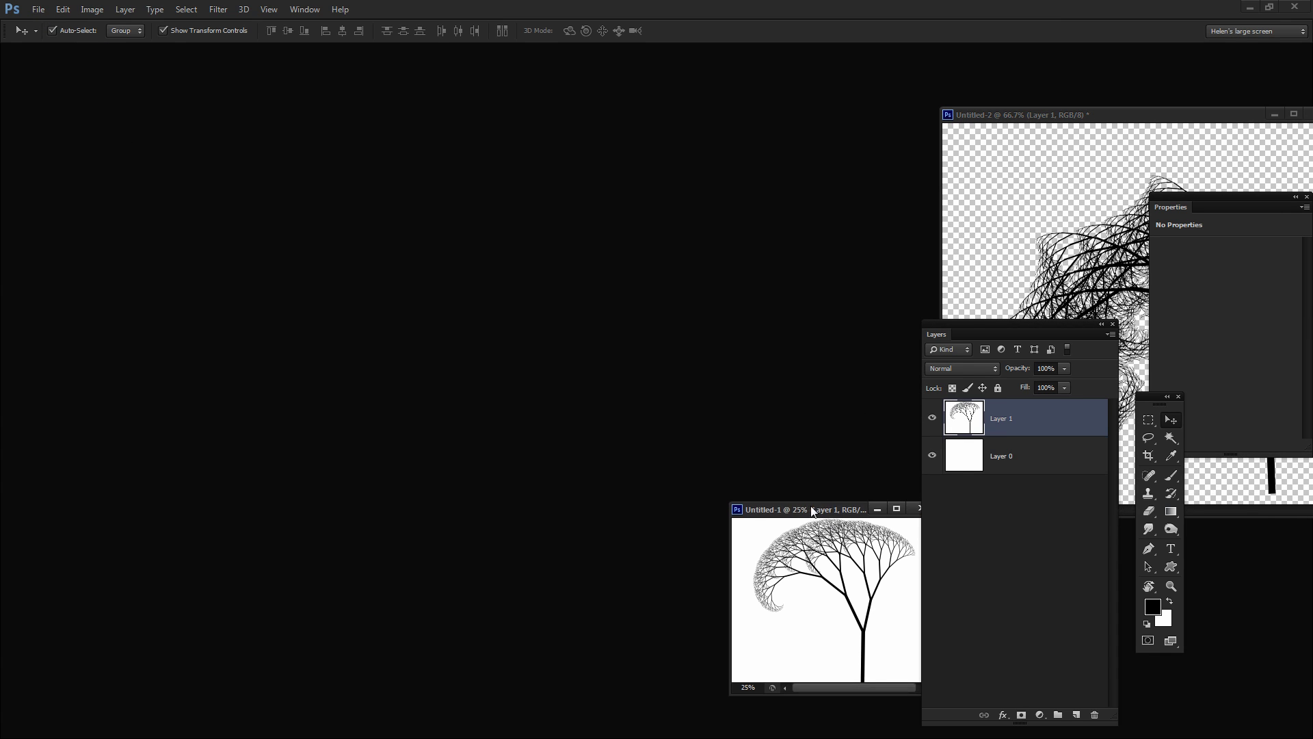
- Create a new 1920×1080 Clipboard-preset document and paste the tree screenshot into it
click(39, 10)
click(48, 25)
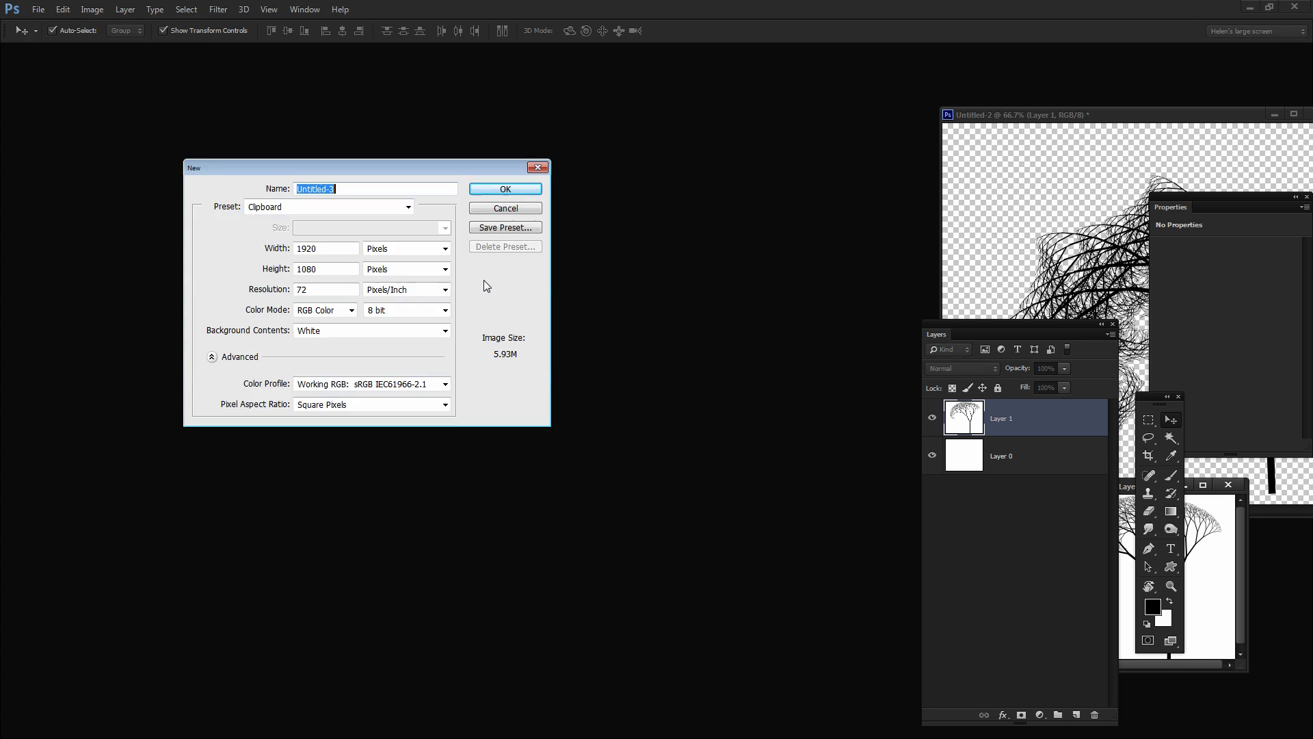
click(484, 190)
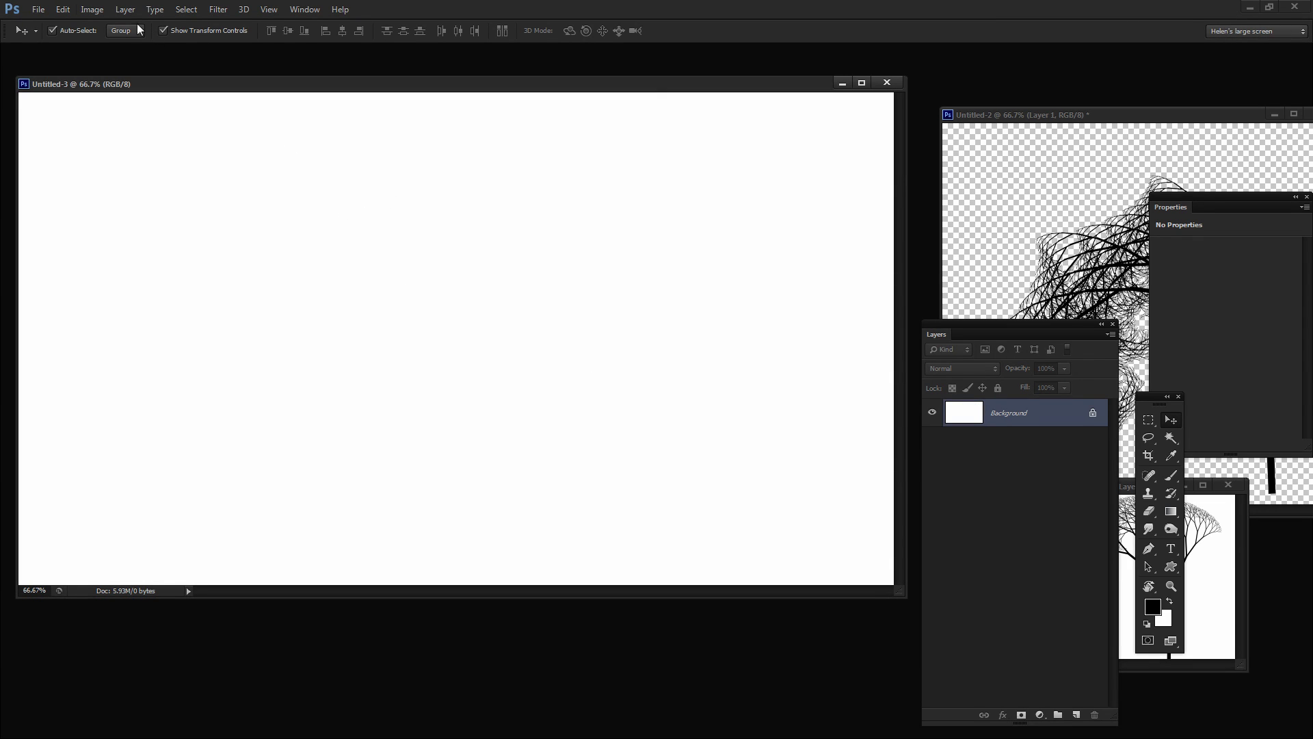
click(63, 10)
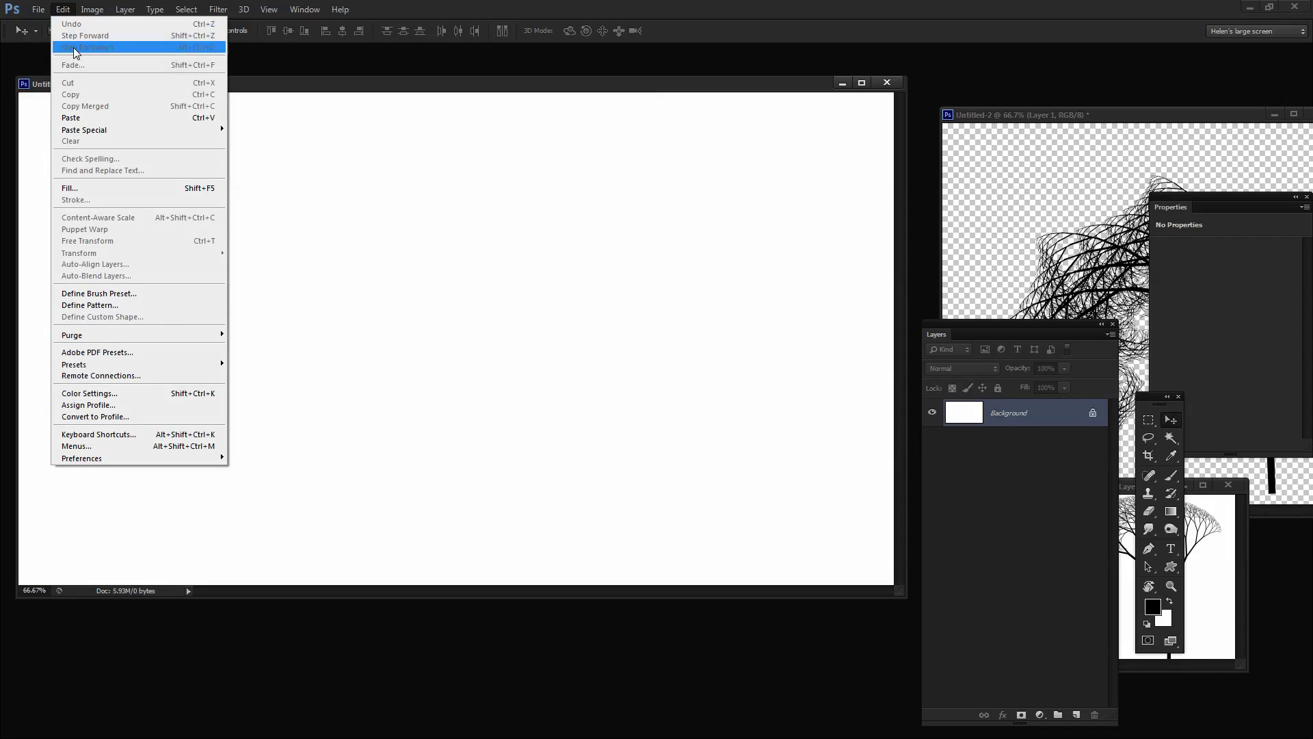
click(73, 118)
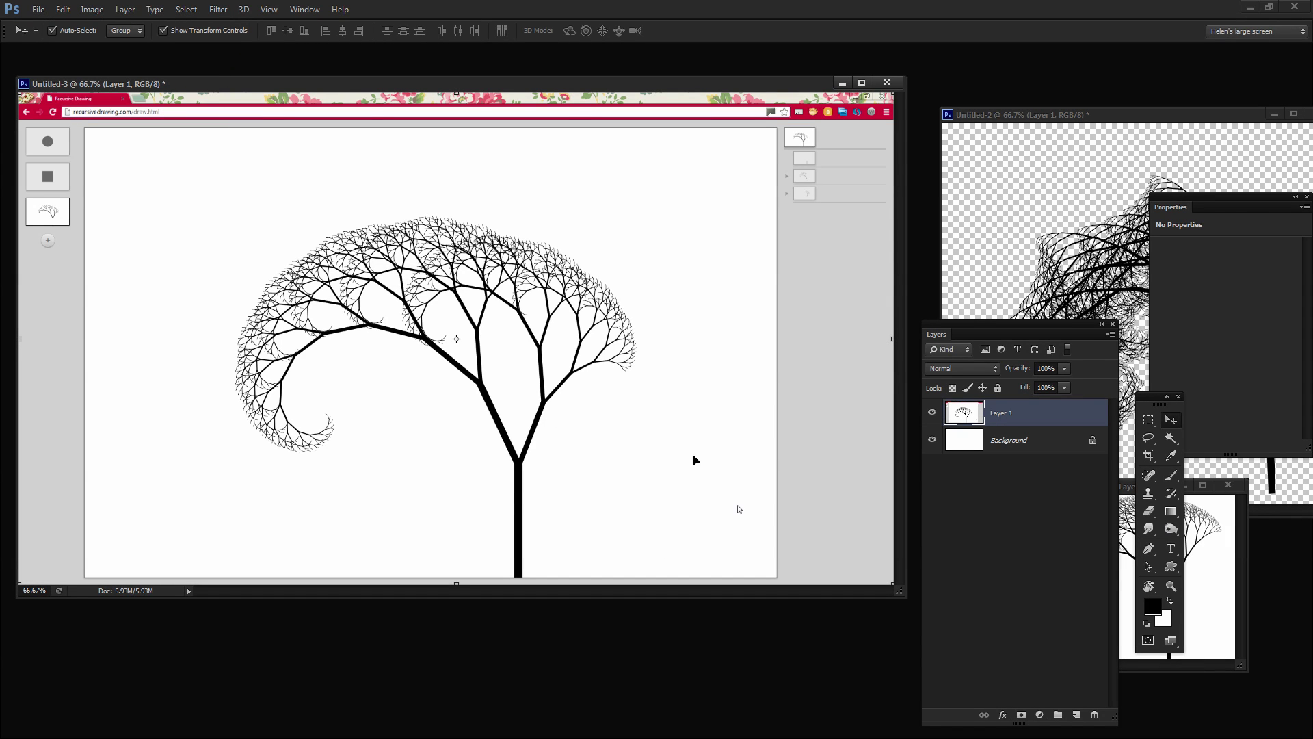
- Erase everything outside a box around the tree and delete the white Background layer
click(1148, 420)
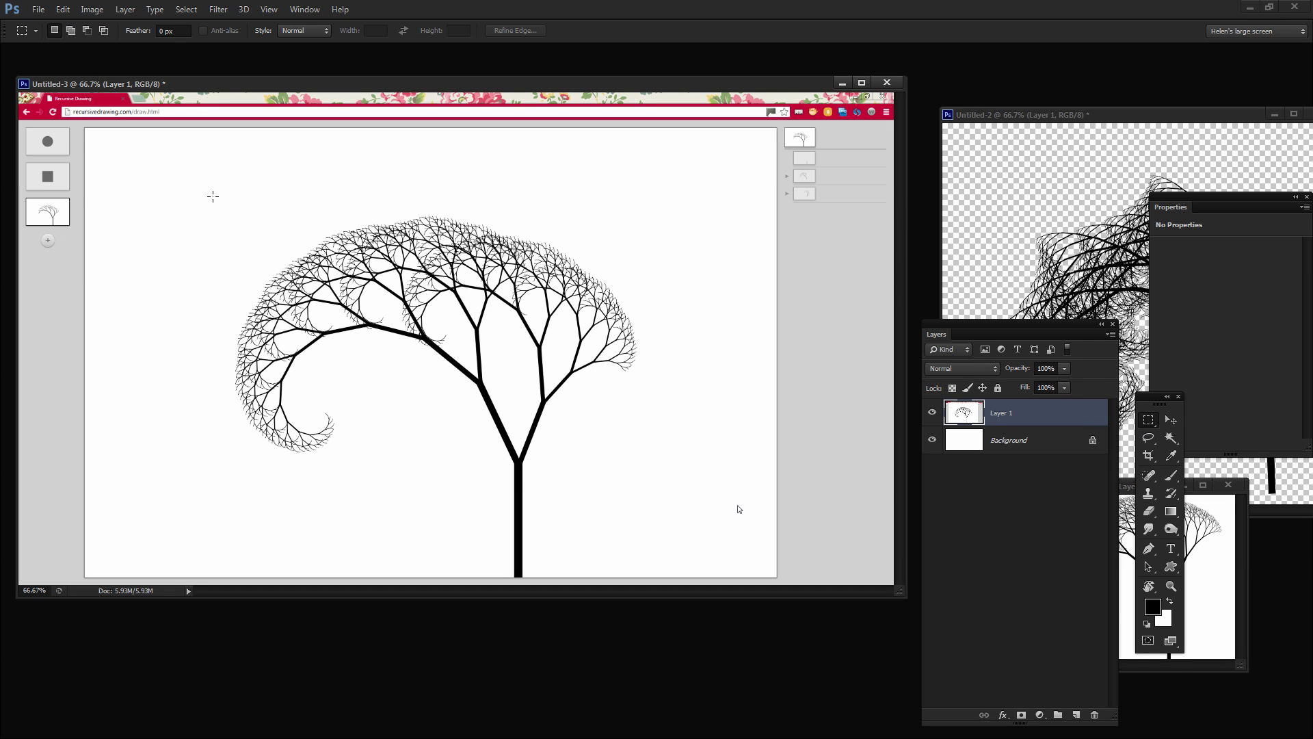
drag(201, 188, 661, 575)
click(187, 10)
click(195, 59)
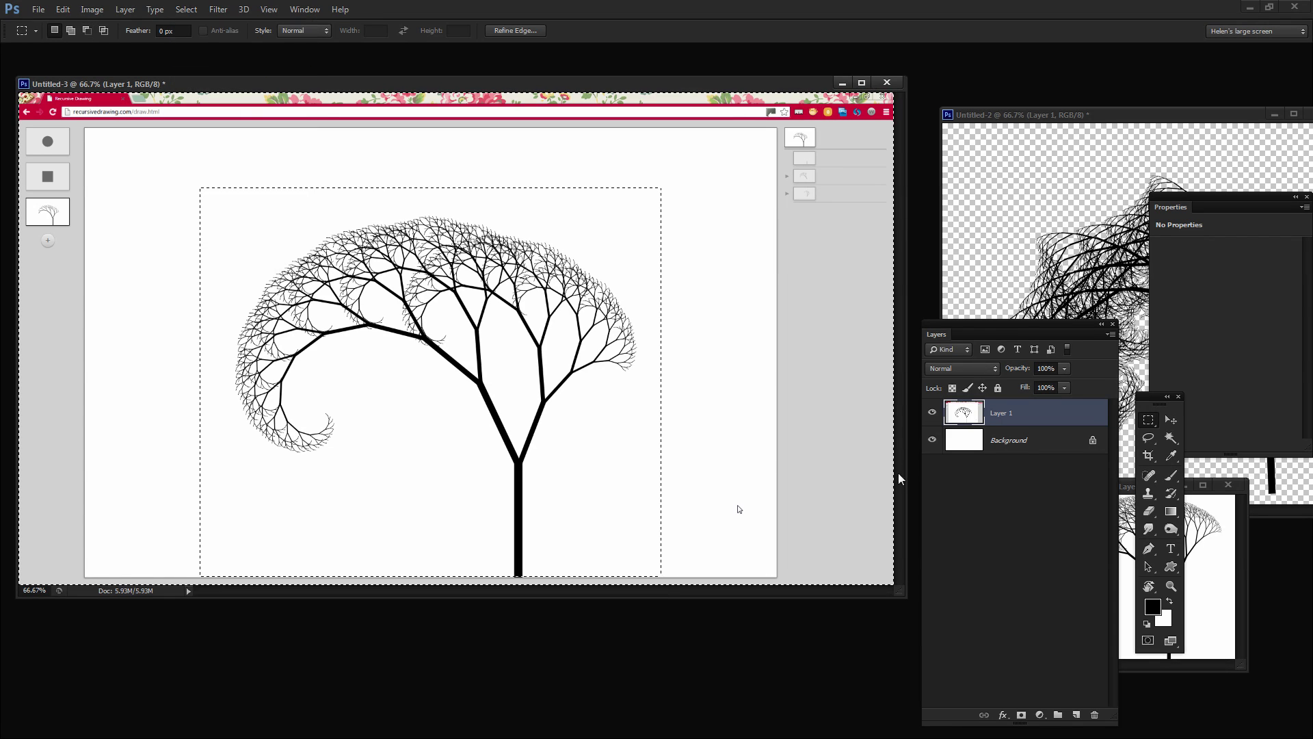
key(Delete)
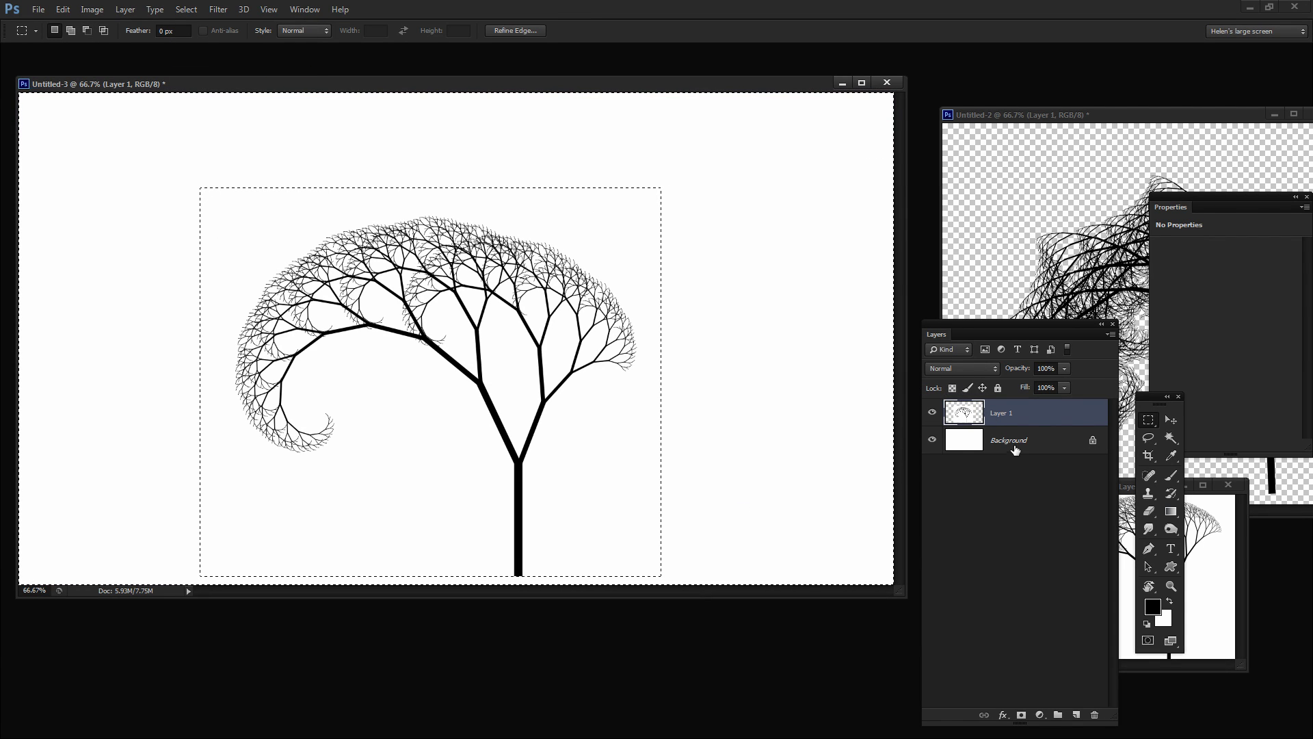
mouse_move(1009, 443)
mouse_down()
mouse_move(1103, 726)
mouse_move(1094, 714)
mouse_up()
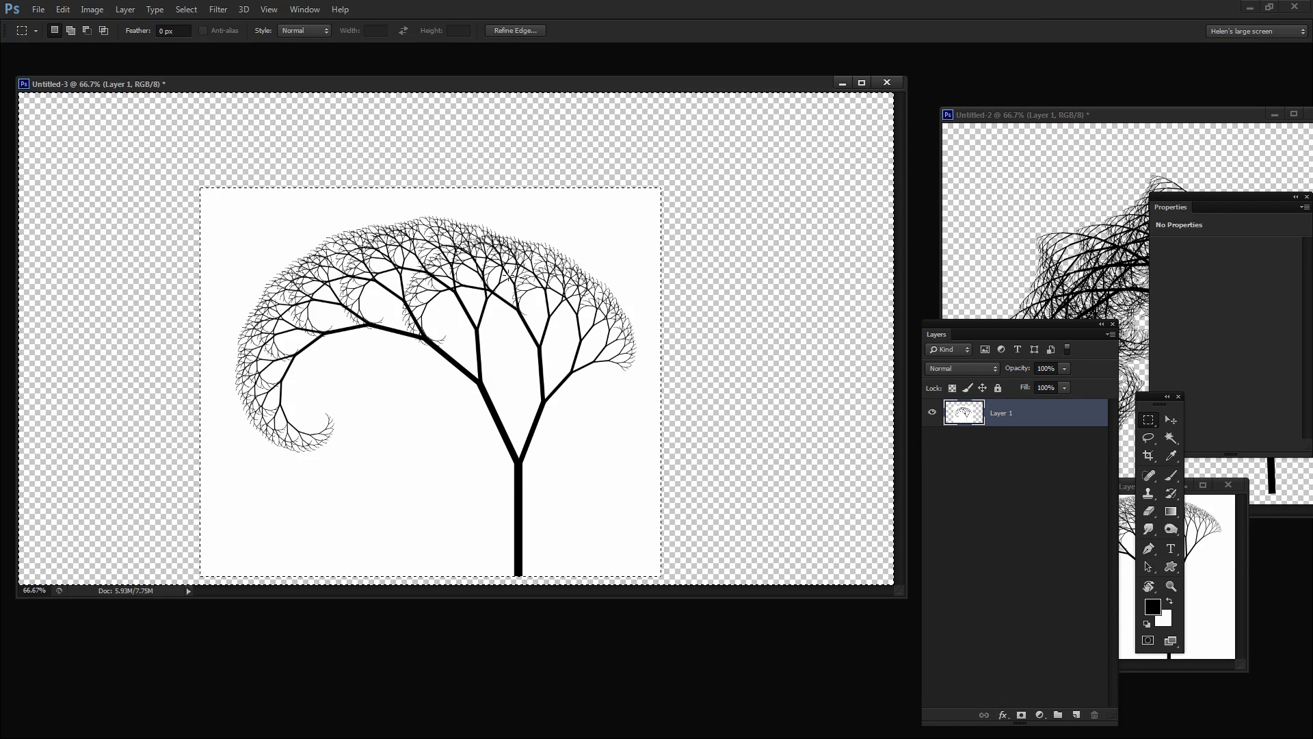
- Magic Wand the white areas around the branches, delete them, and deselect
click(1170, 437)
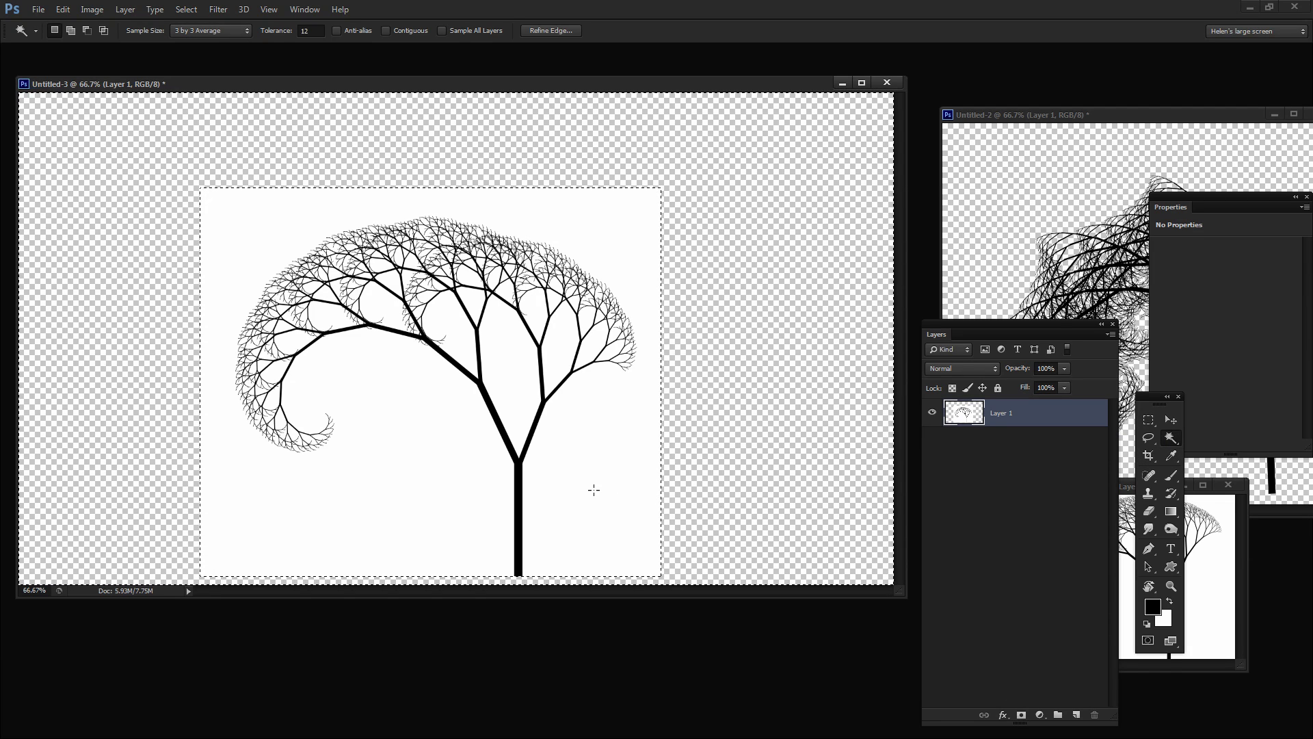
click(594, 492)
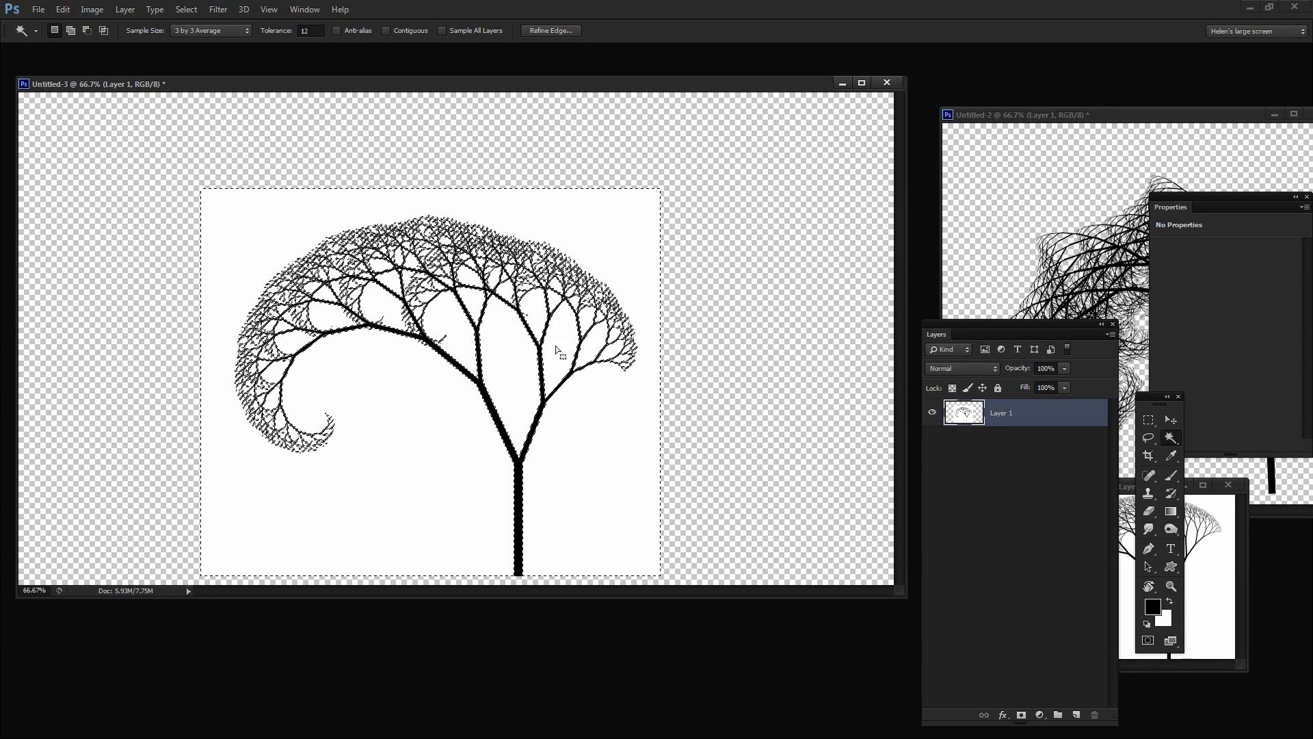
key(Delete)
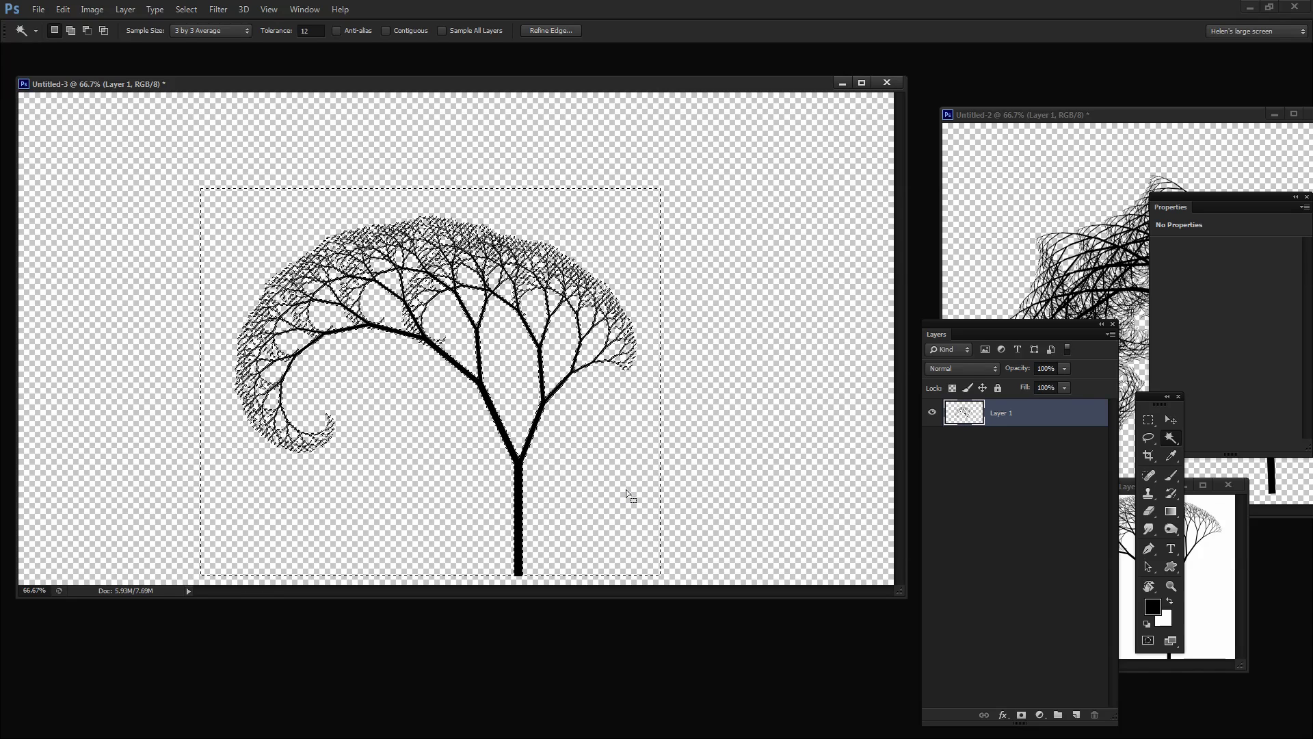
key(ctrl+d)
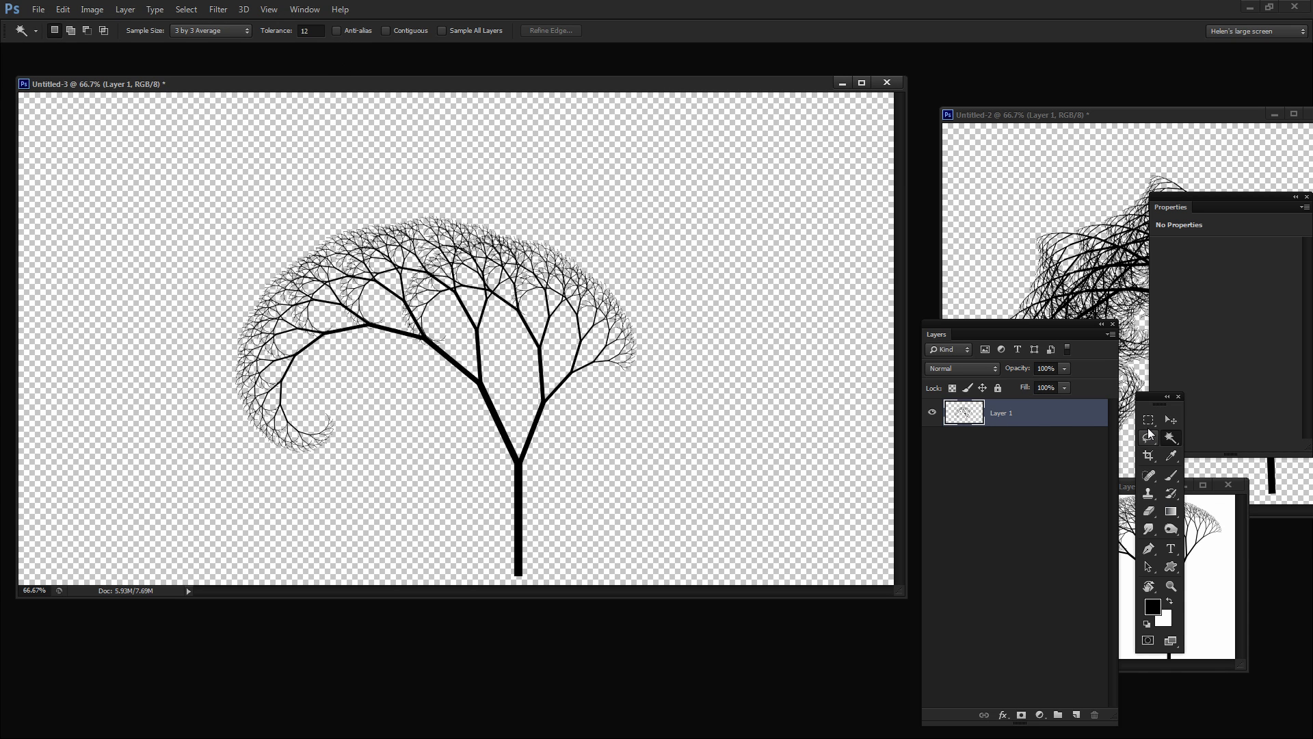
- Crop the canvas tightly around the tree and move its document window aside
click(1148, 456)
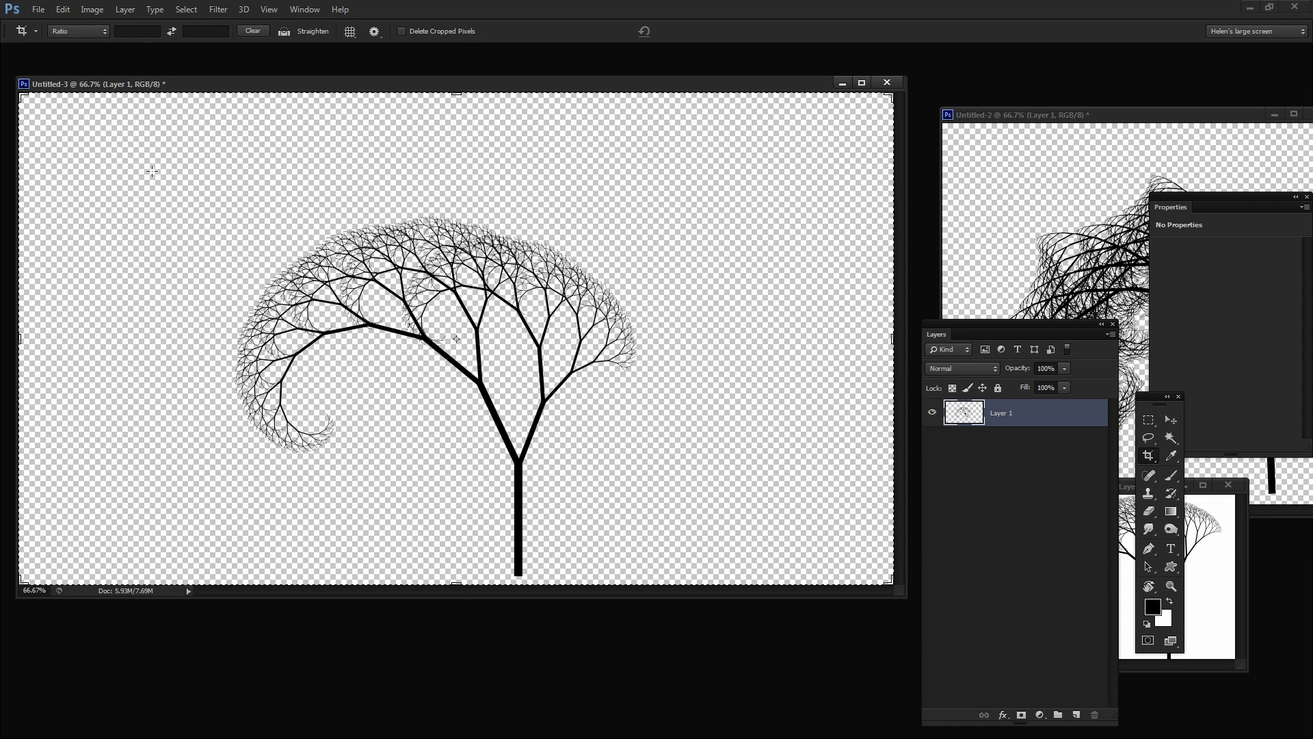
drag(152, 170, 683, 579)
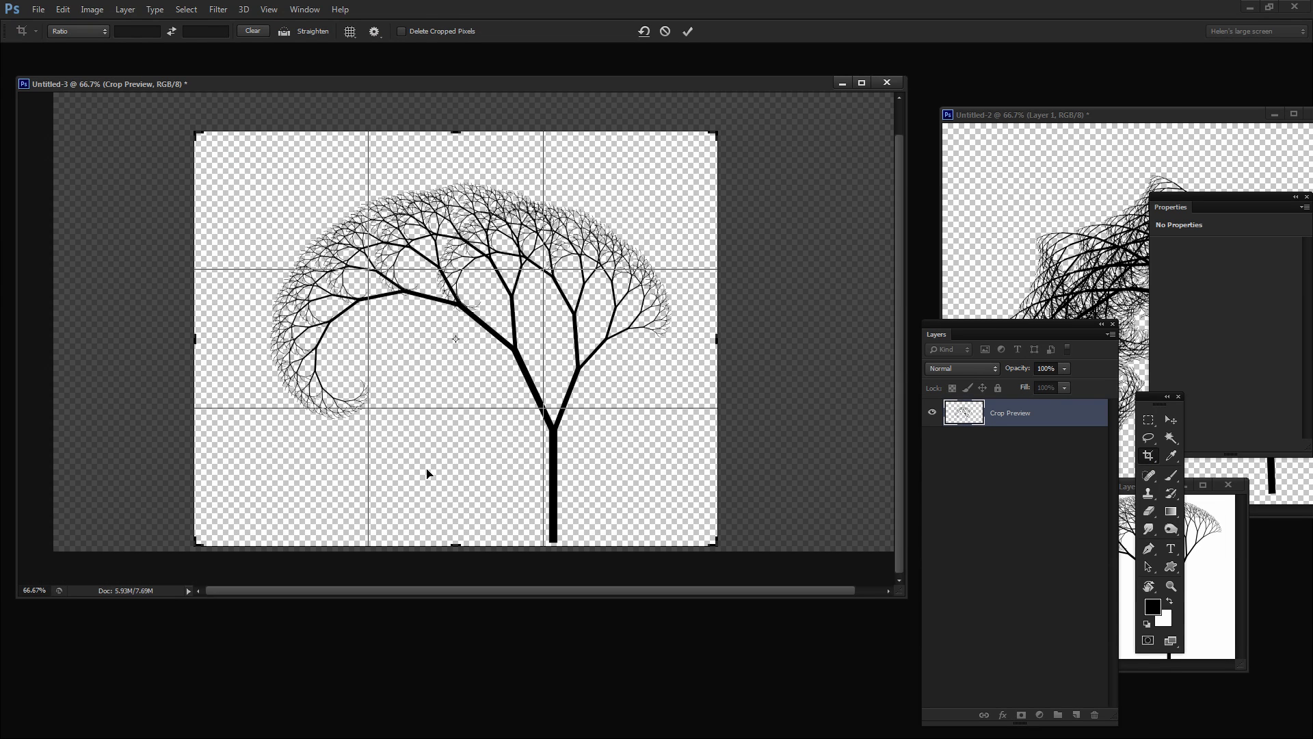
key(Return)
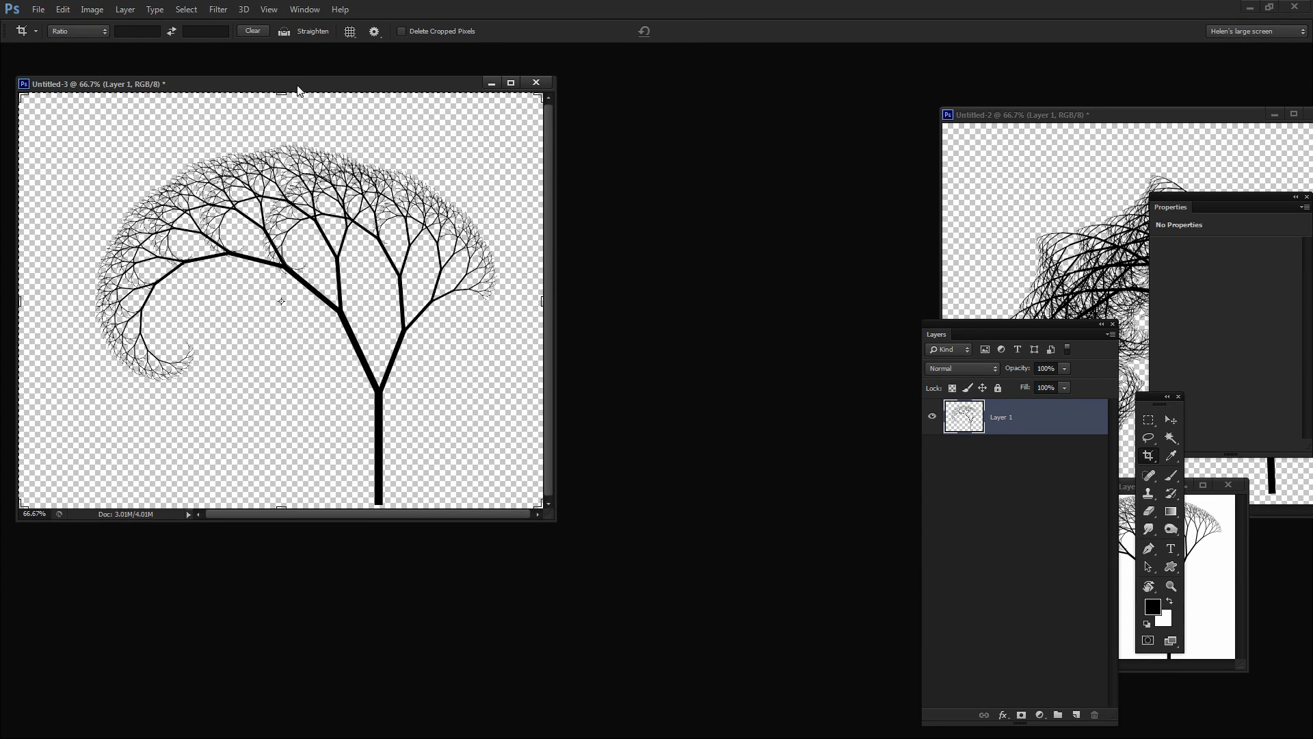
drag(298, 89, 953, 294)
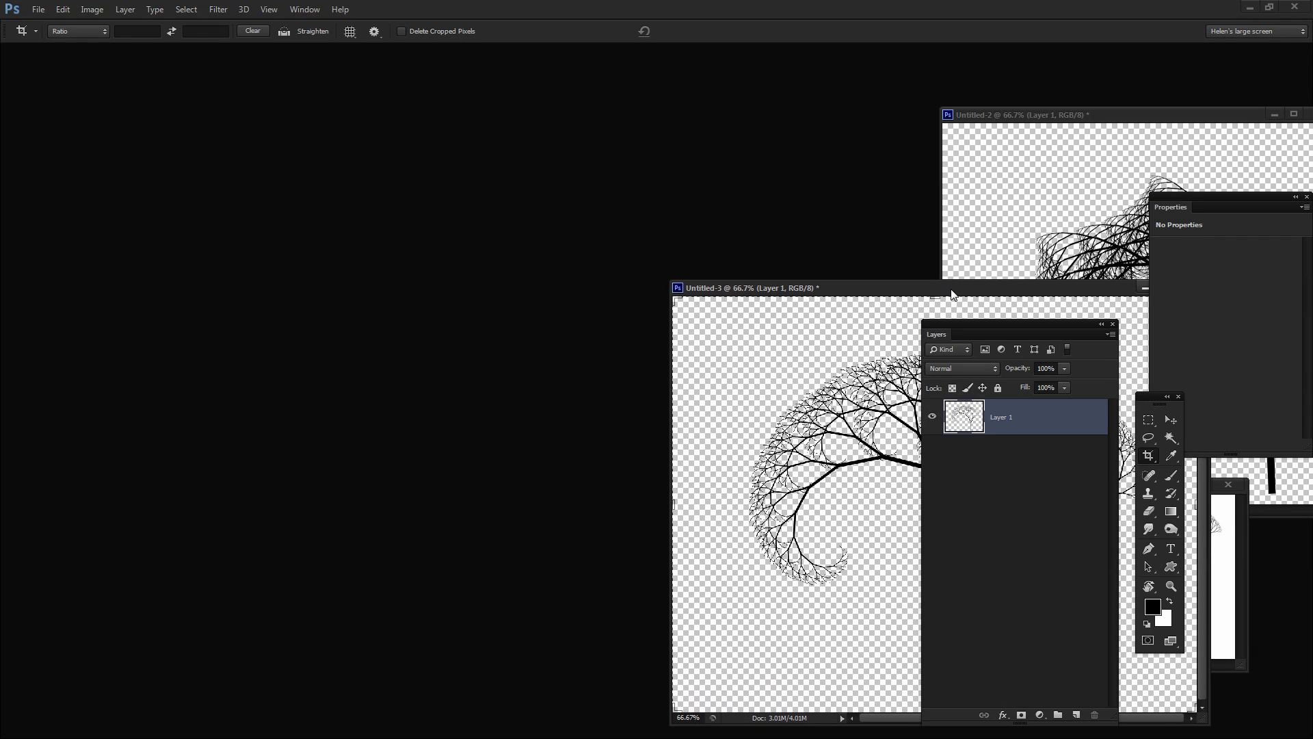
- Bring the texture photo to the front and resize it to 50 percent in Image Size
click(304, 10)
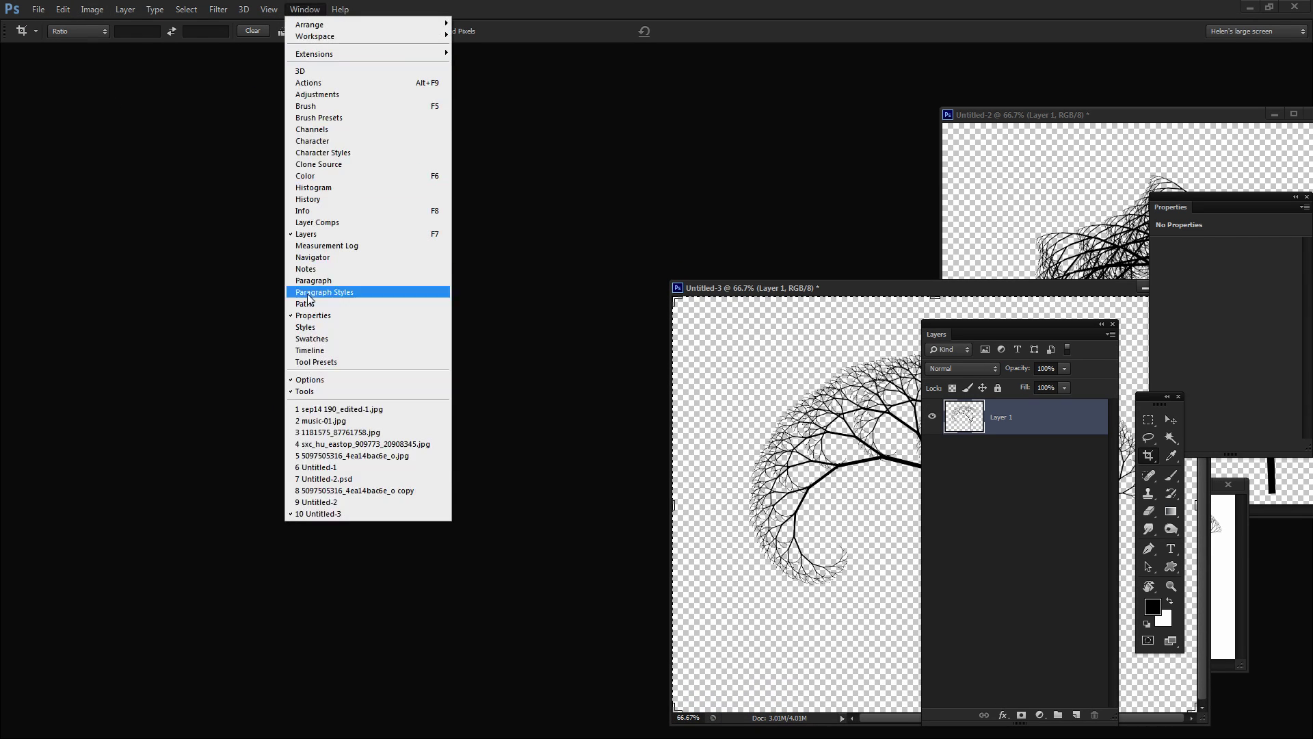
click(357, 490)
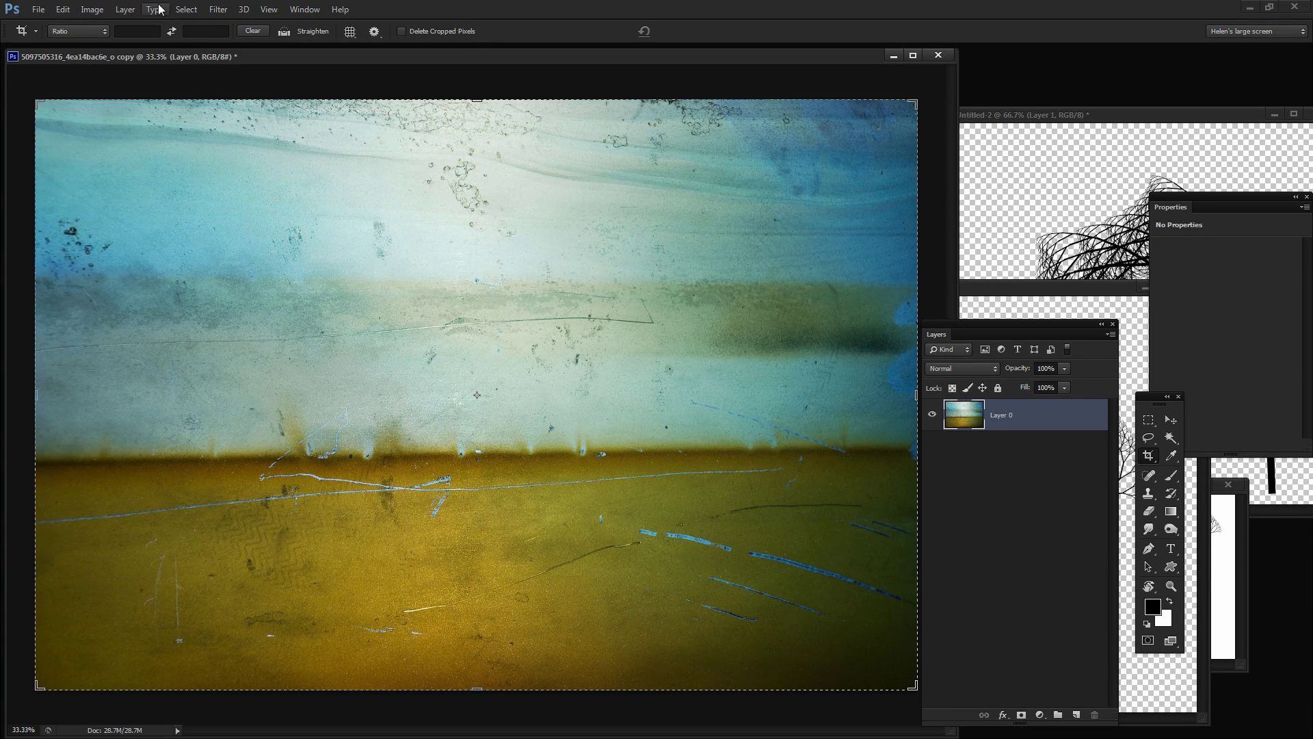
click(92, 10)
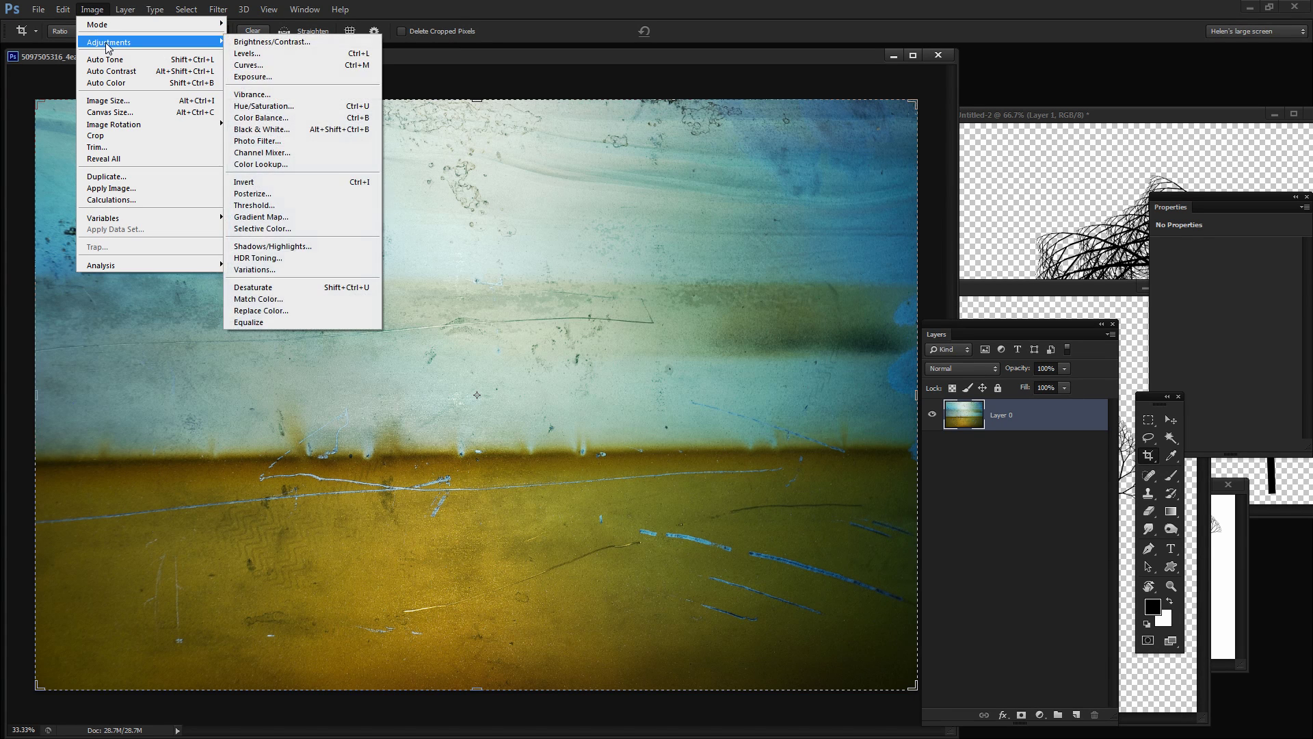
click(115, 101)
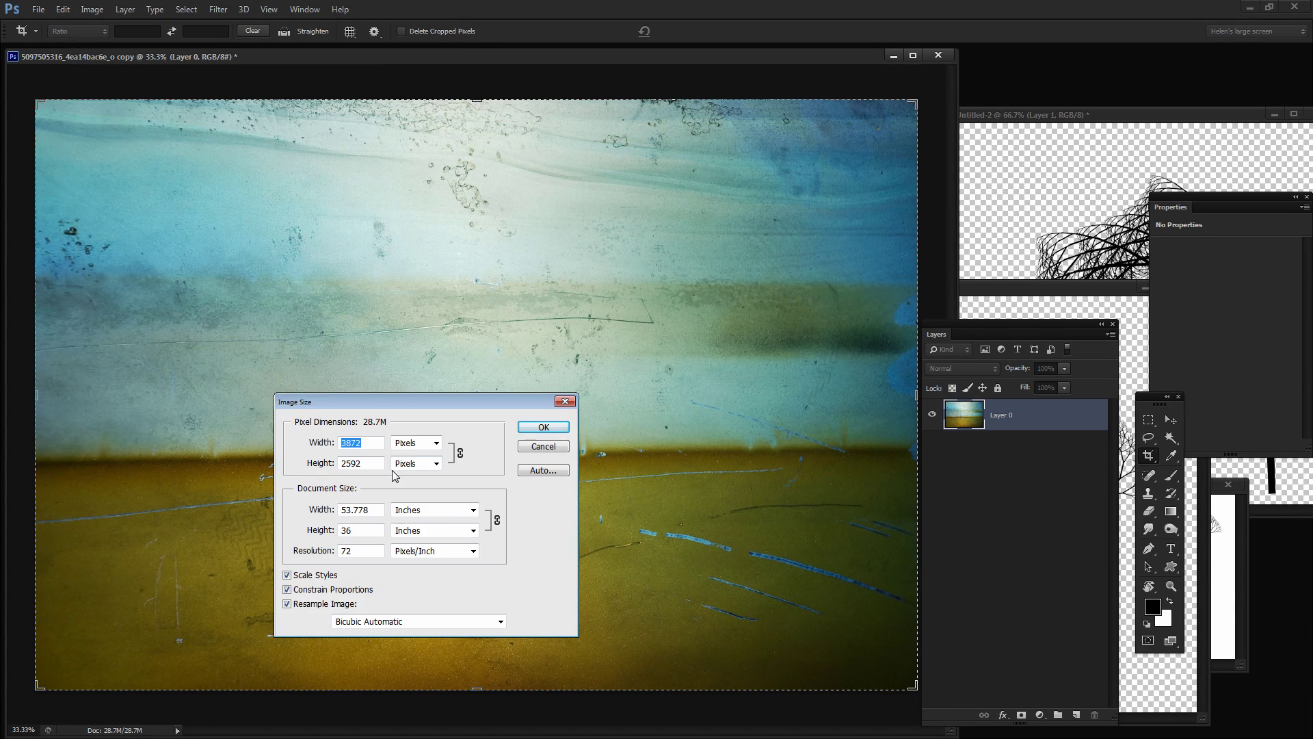
click(414, 443)
double_click(361, 442)
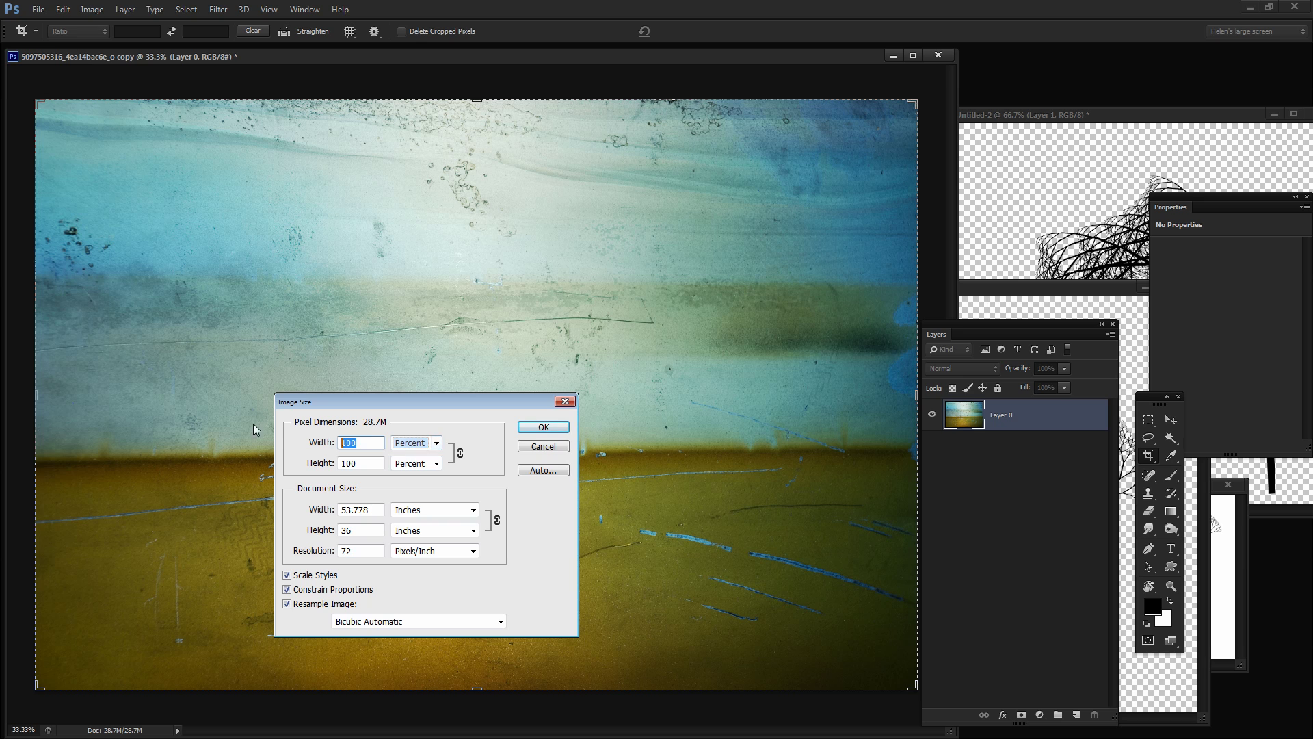
text(50)
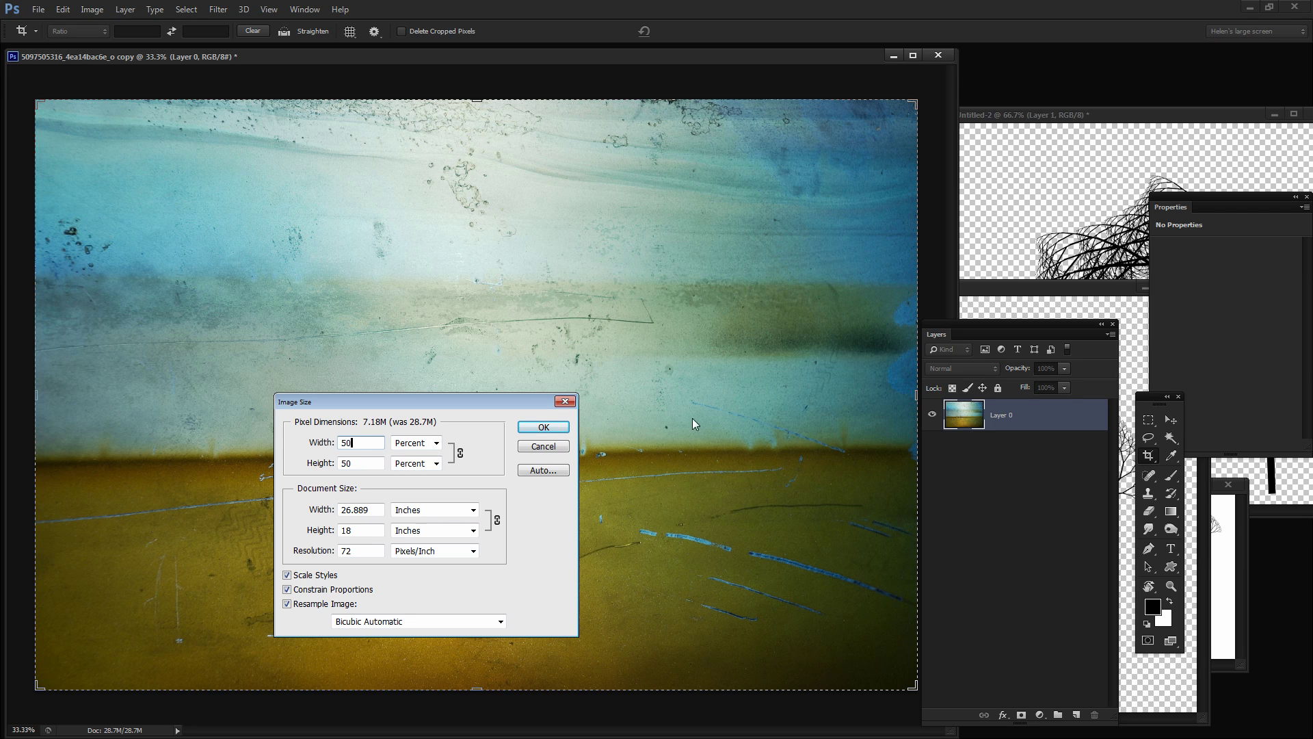
click(544, 427)
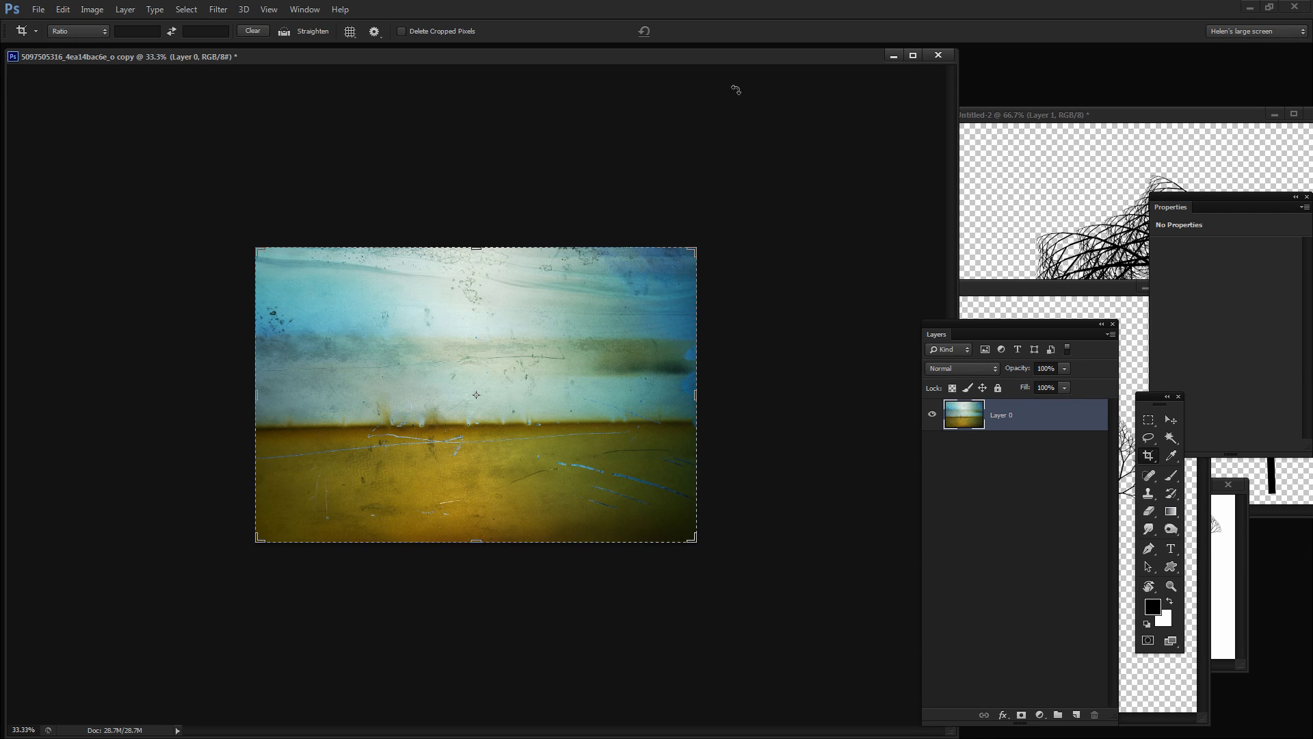
- Shrink and reposition the photo window, then drag the tree's Layer 1 onto the photo
drag(953, 731, 893, 700)
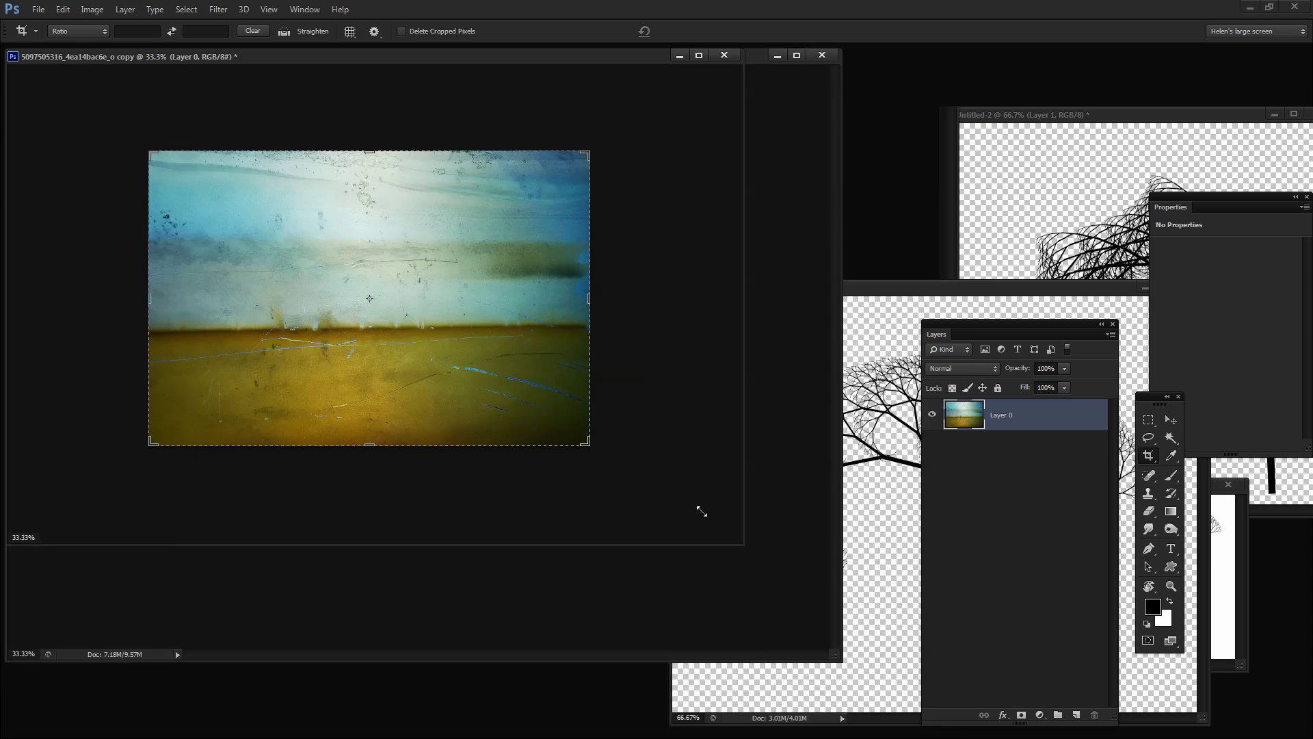
drag(702, 511, 677, 513)
drag(273, 54, 329, 264)
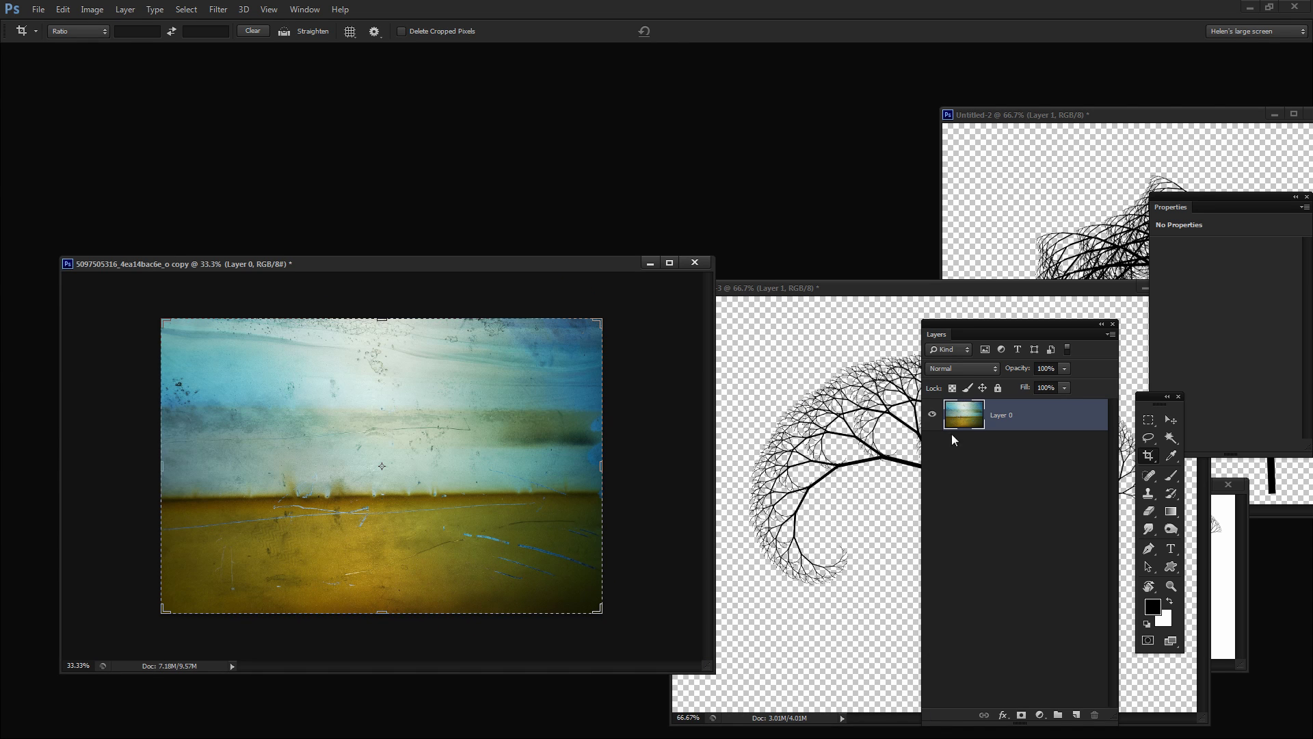
click(905, 298)
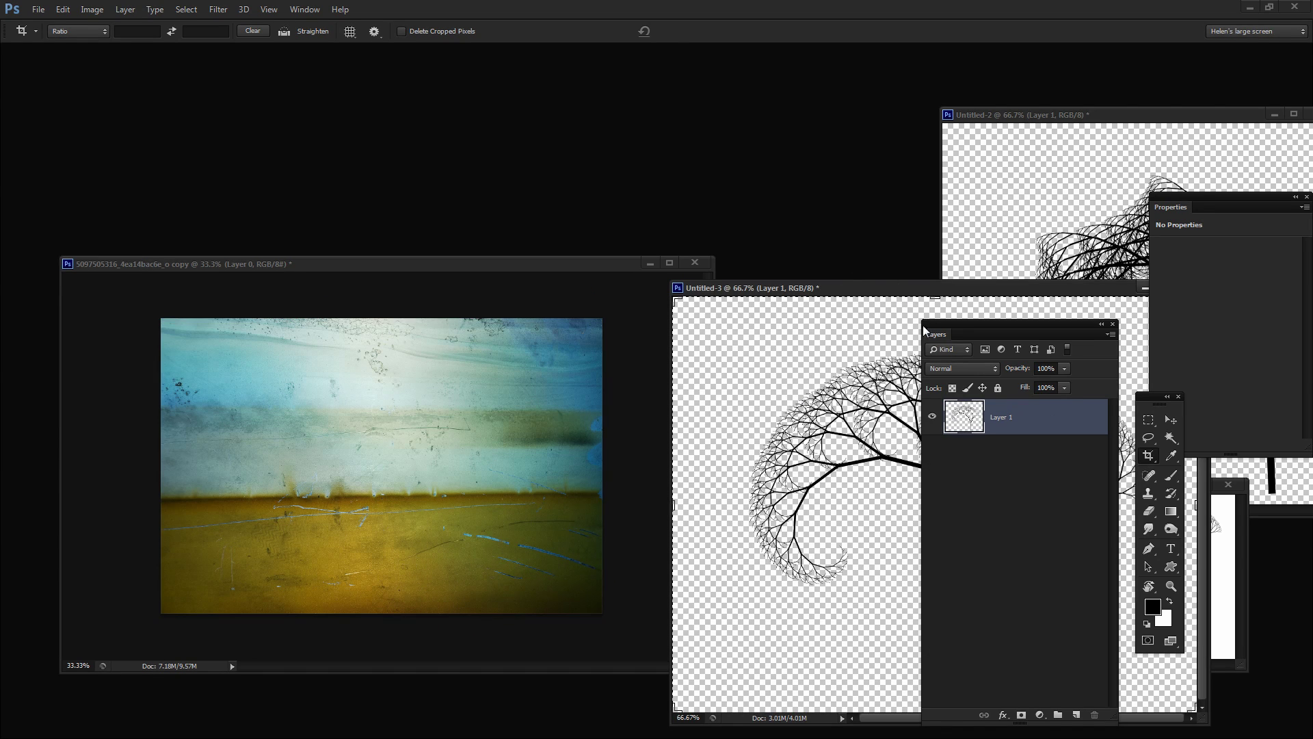
drag(969, 418, 358, 485)
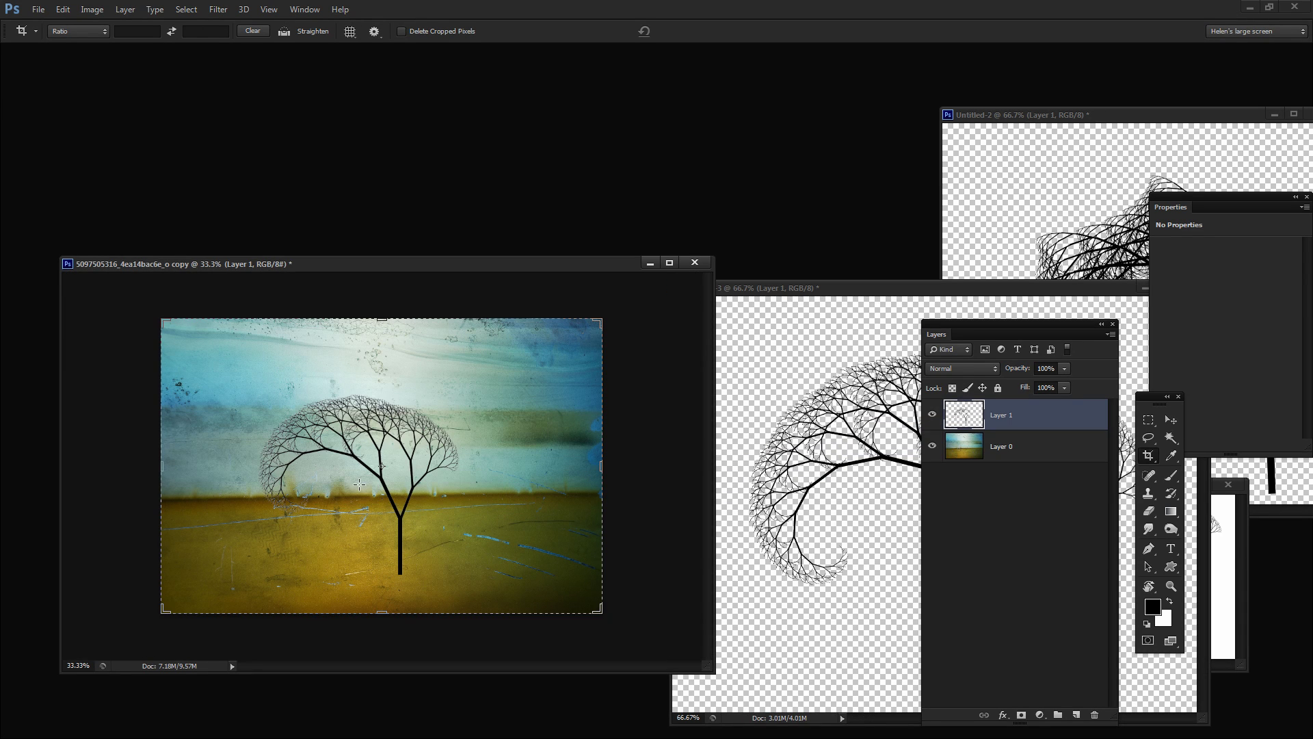
click(1170, 419)
- Drag the tree layer up and to the right over the texture photo, zooming in to check
click(391, 497)
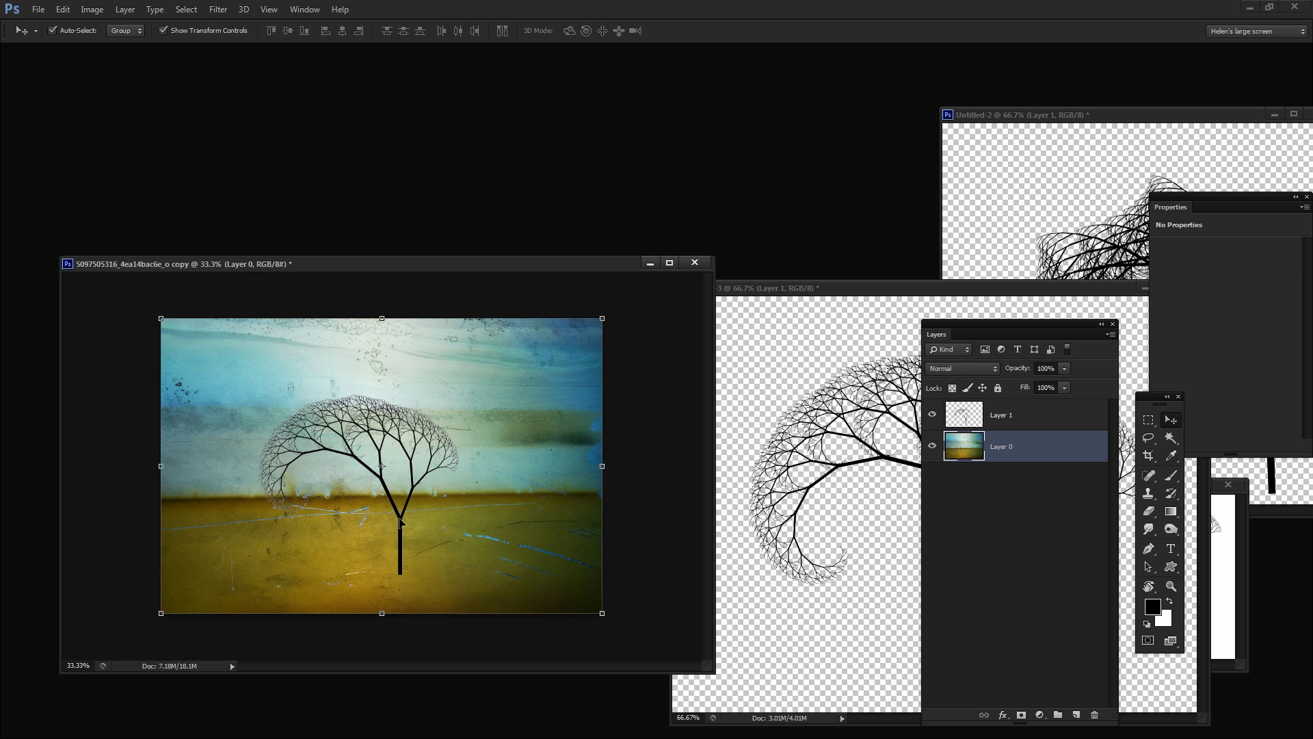
click(401, 523)
drag(401, 525, 491, 461)
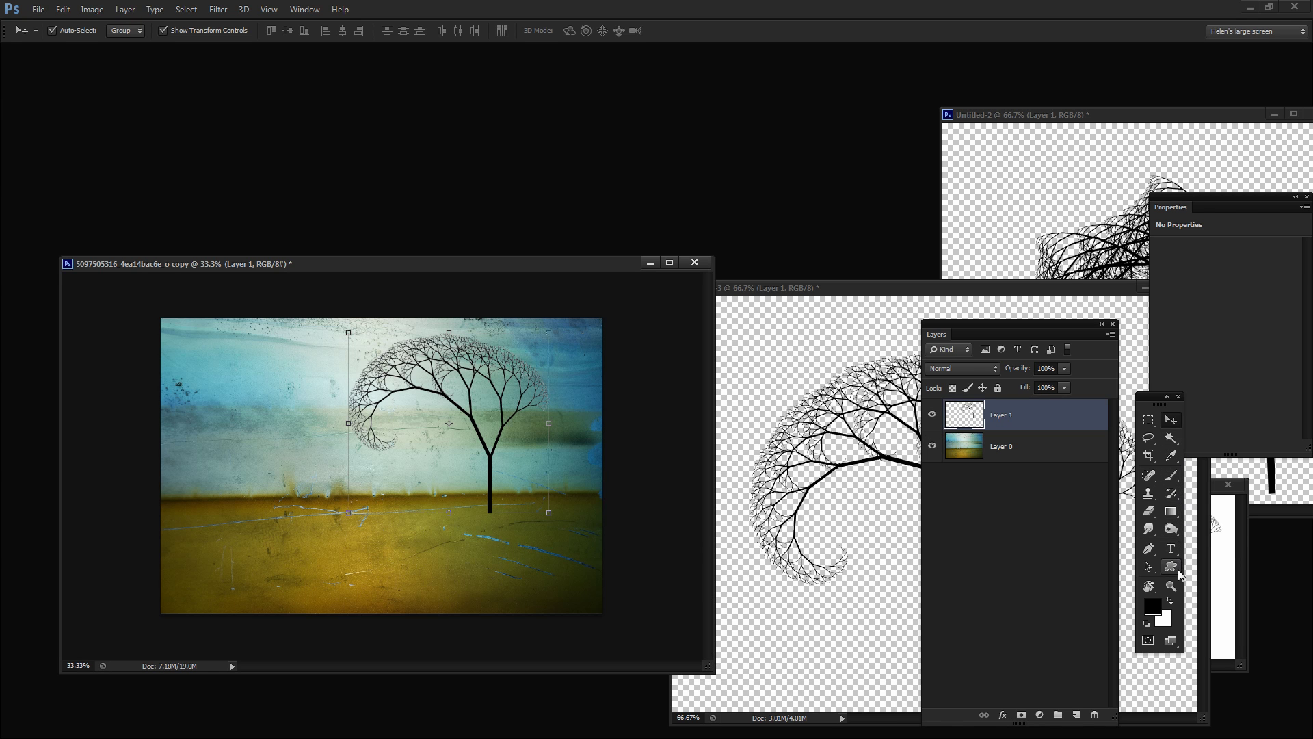
click(1171, 585)
drag(350, 407, 396, 493)
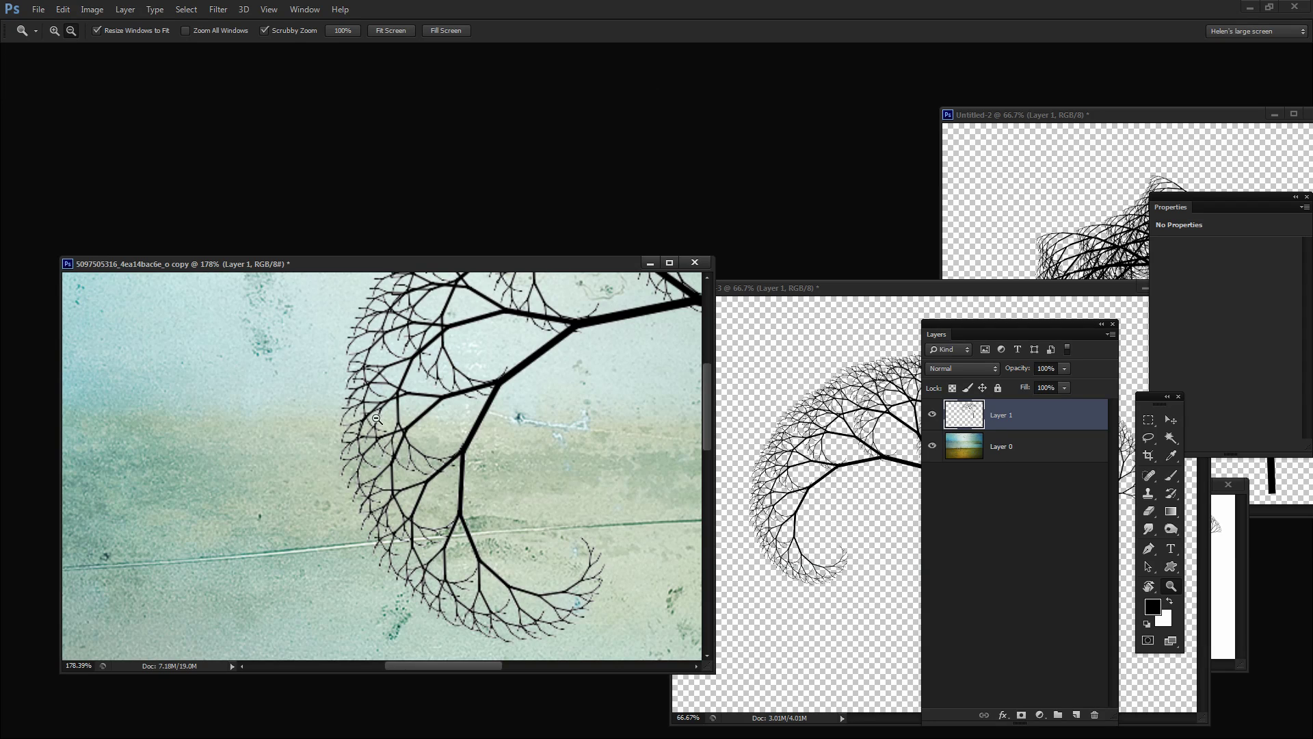
drag(503, 534, 427, 443)
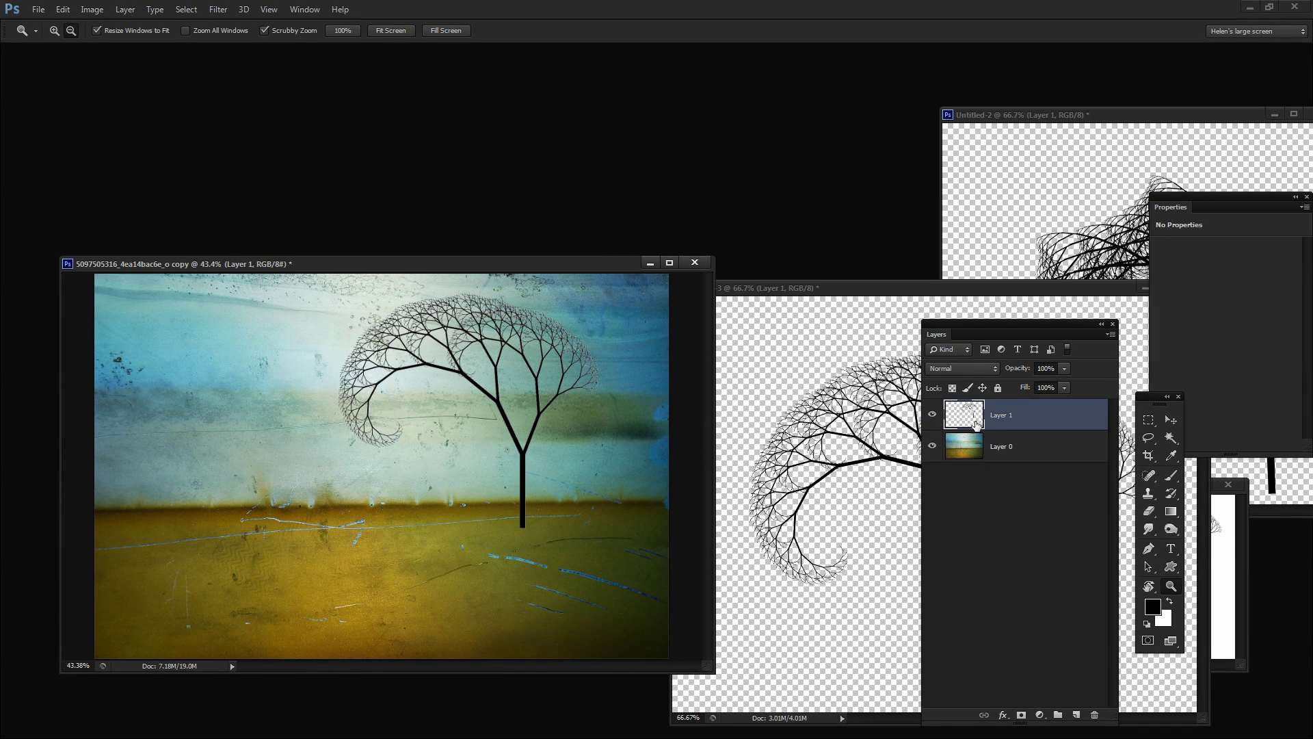
- Set the tree layer's blend mode to Darken, then zoom in and out to inspect
click(968, 369)
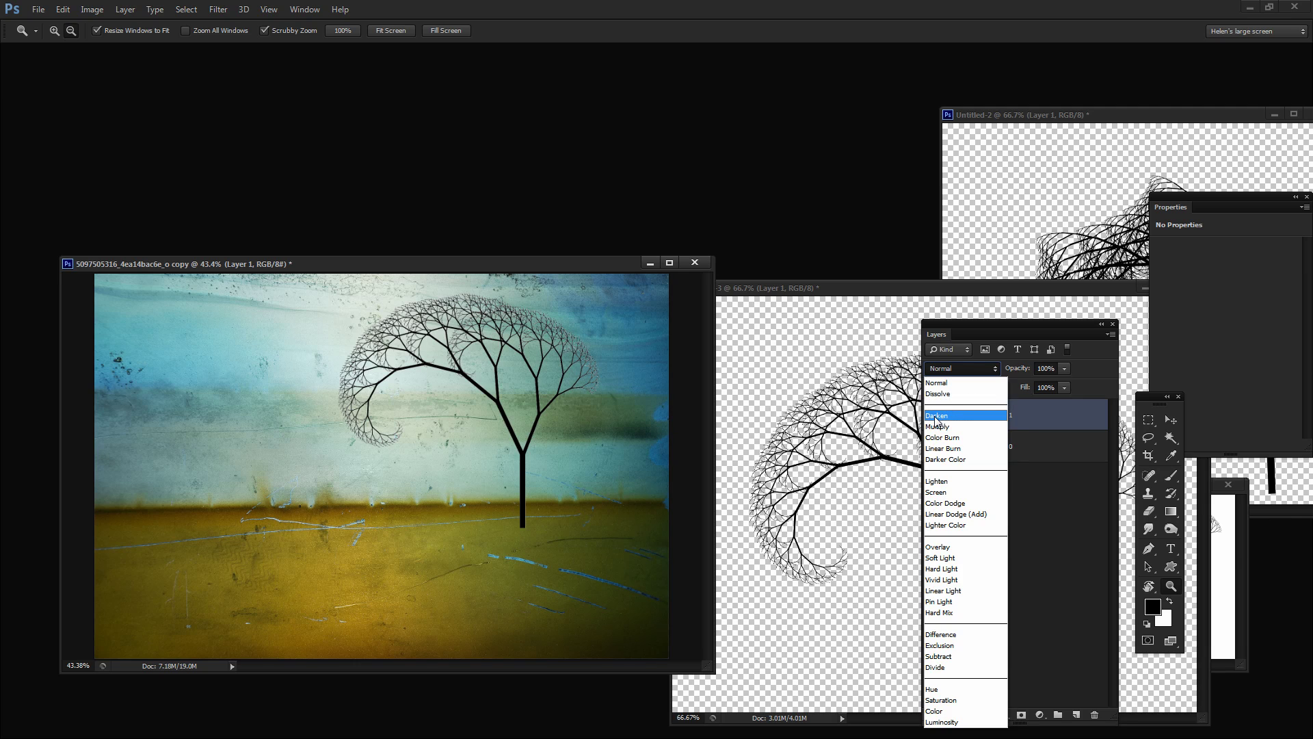
click(957, 415)
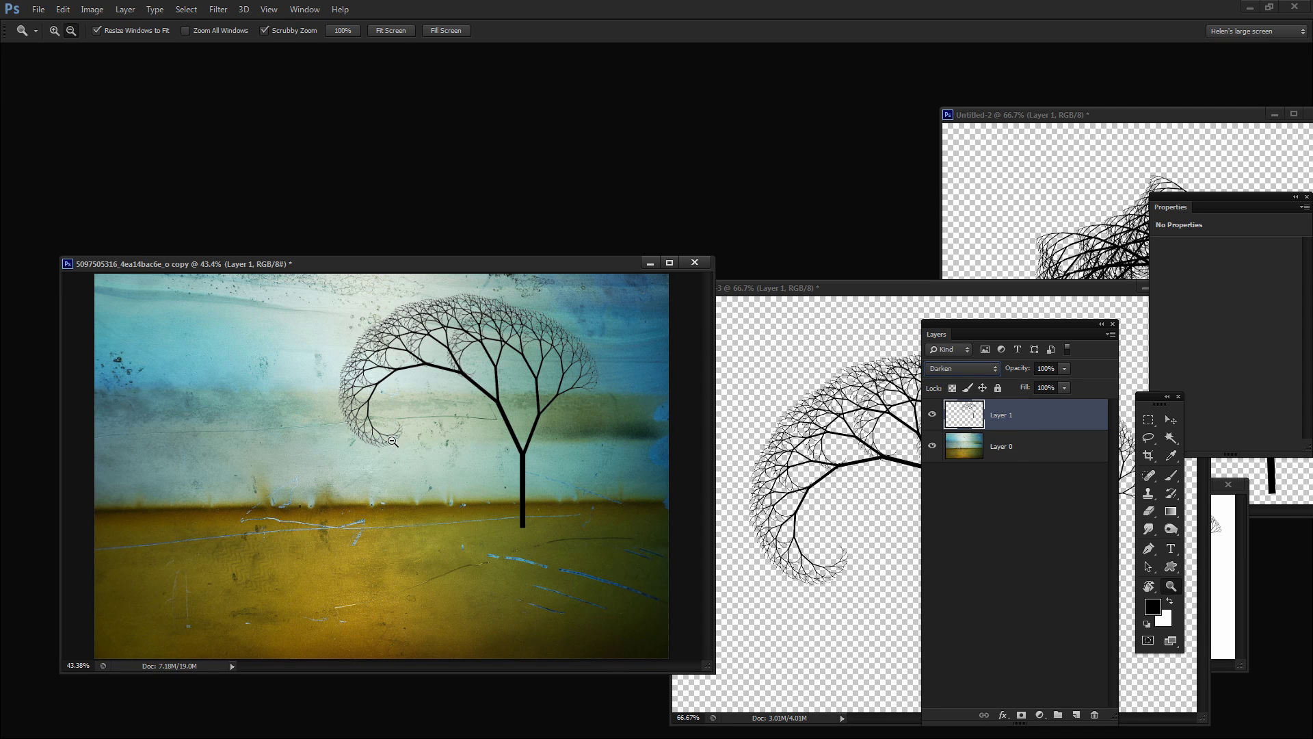
drag(393, 439, 440, 548)
alt+click(440, 548)
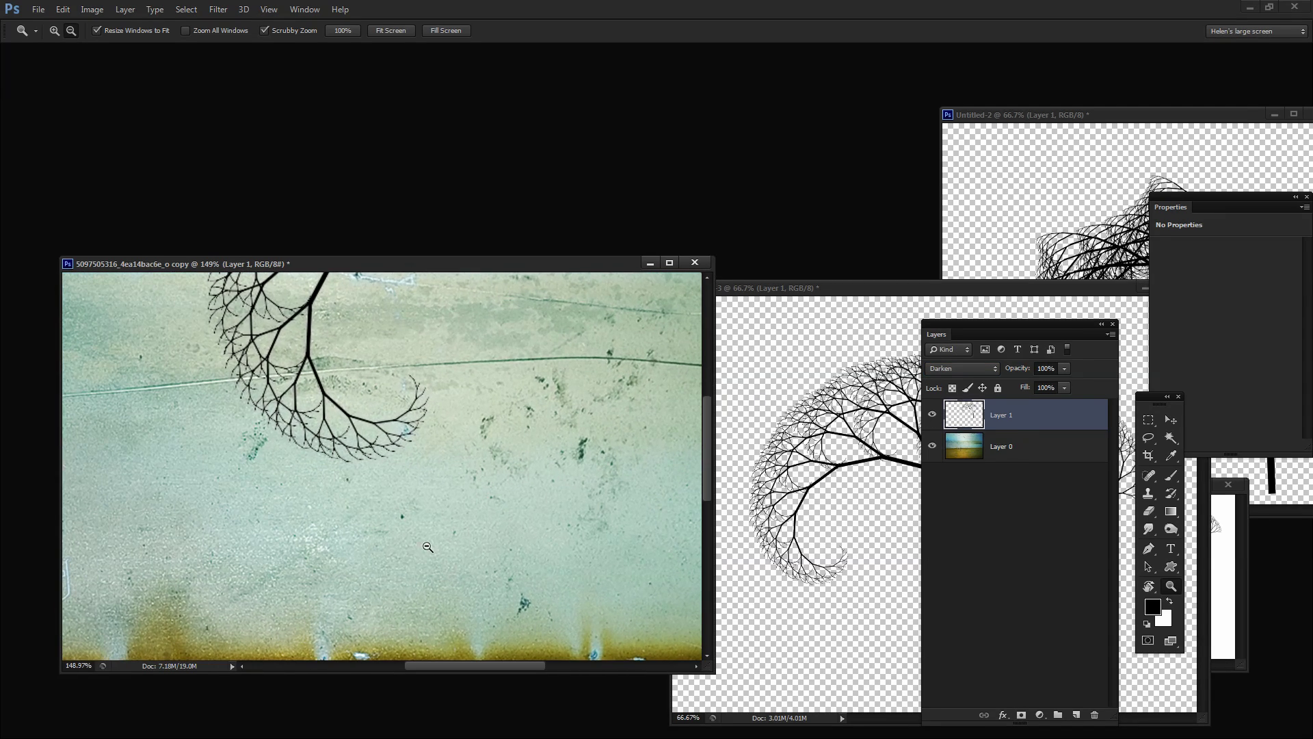
alt+click(278, 380)
mouse_move(277, 379)
mouse_down()
mouse_move(238, 284)
mouse_move(225, 329)
mouse_up()
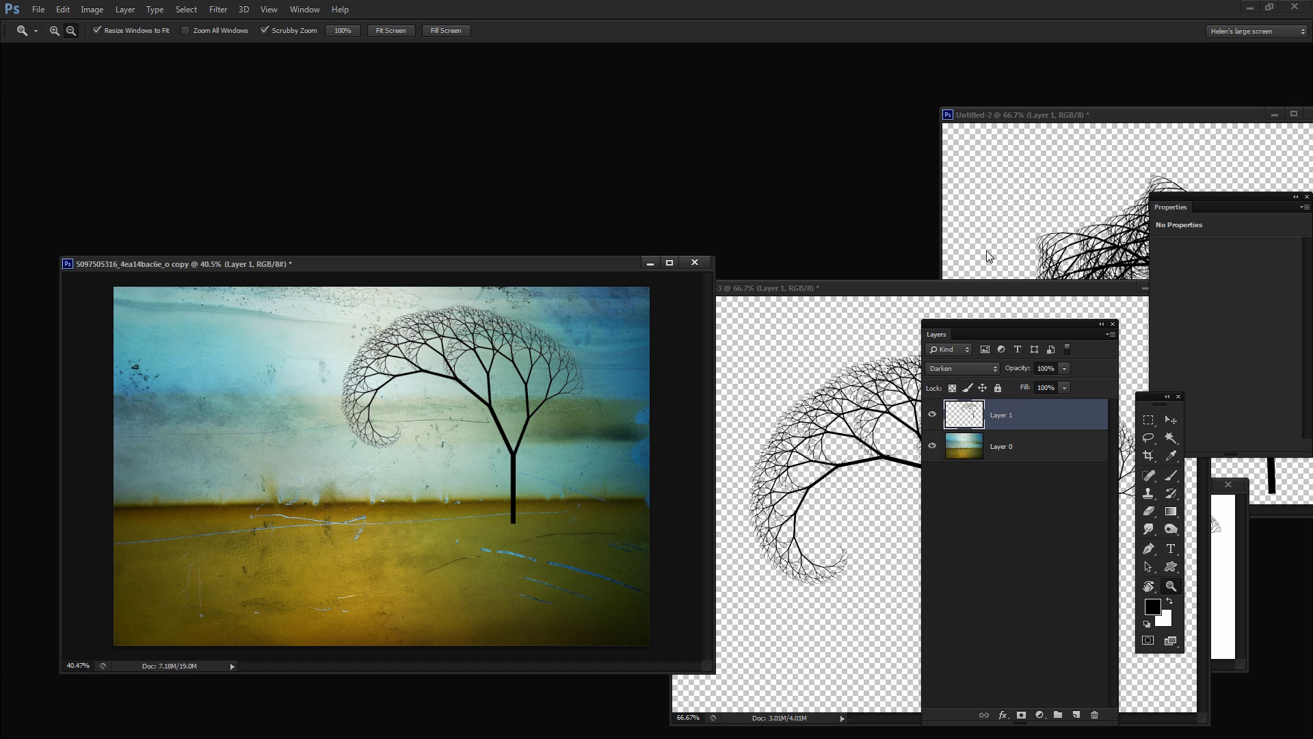
- Copy Untitled-2's wind-bent tree layer onto the texture photo and set its blend mode to Darken
click(1050, 125)
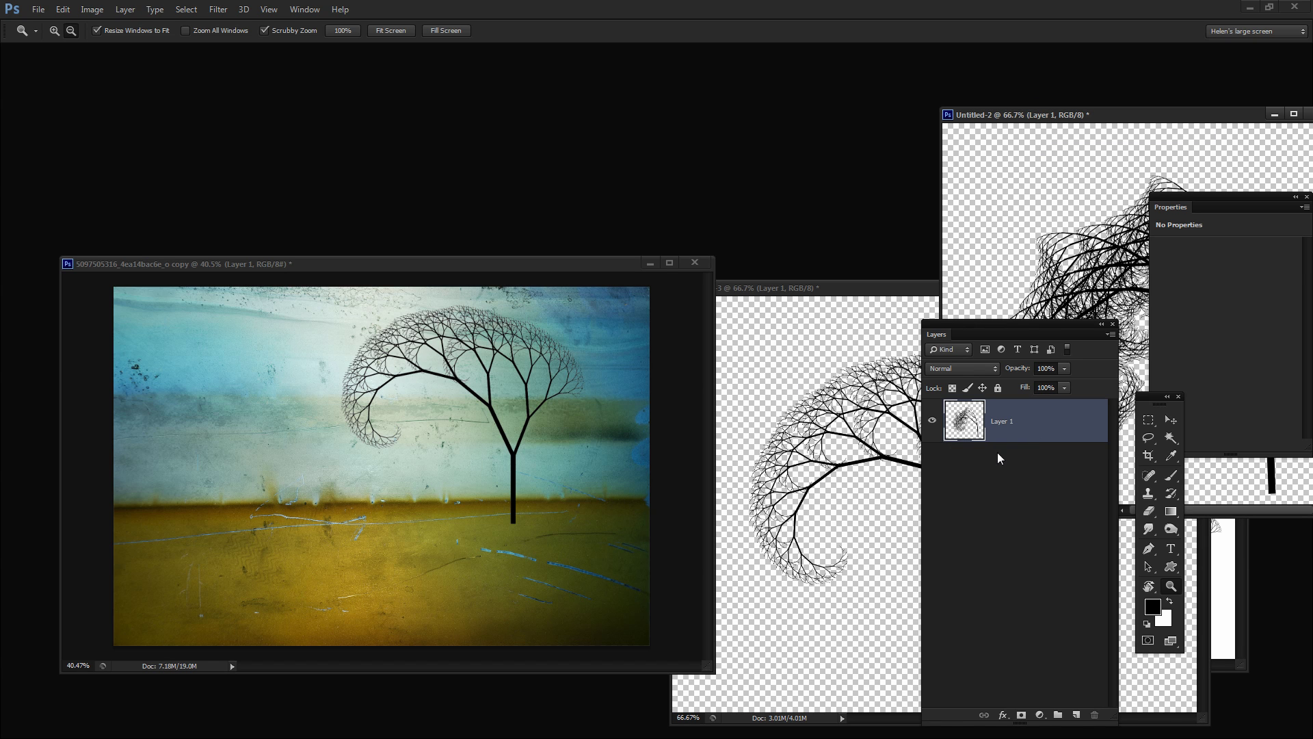
drag(968, 429, 258, 452)
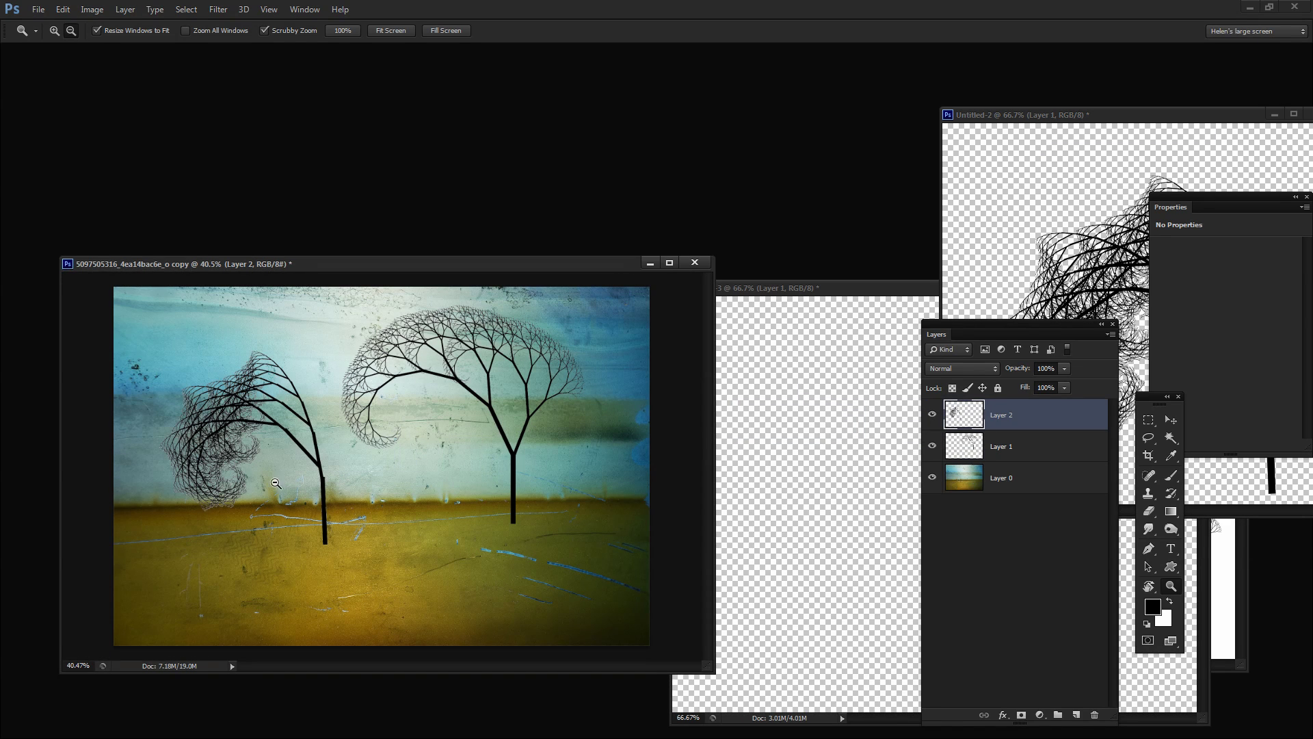
click(980, 364)
click(961, 412)
- Move the Untitled-3 tree window aside and return to the composite photo document
click(899, 295)
mouse_move(929, 290)
mouse_down()
mouse_move(1071, 318)
mouse_move(1132, 303)
mouse_up()
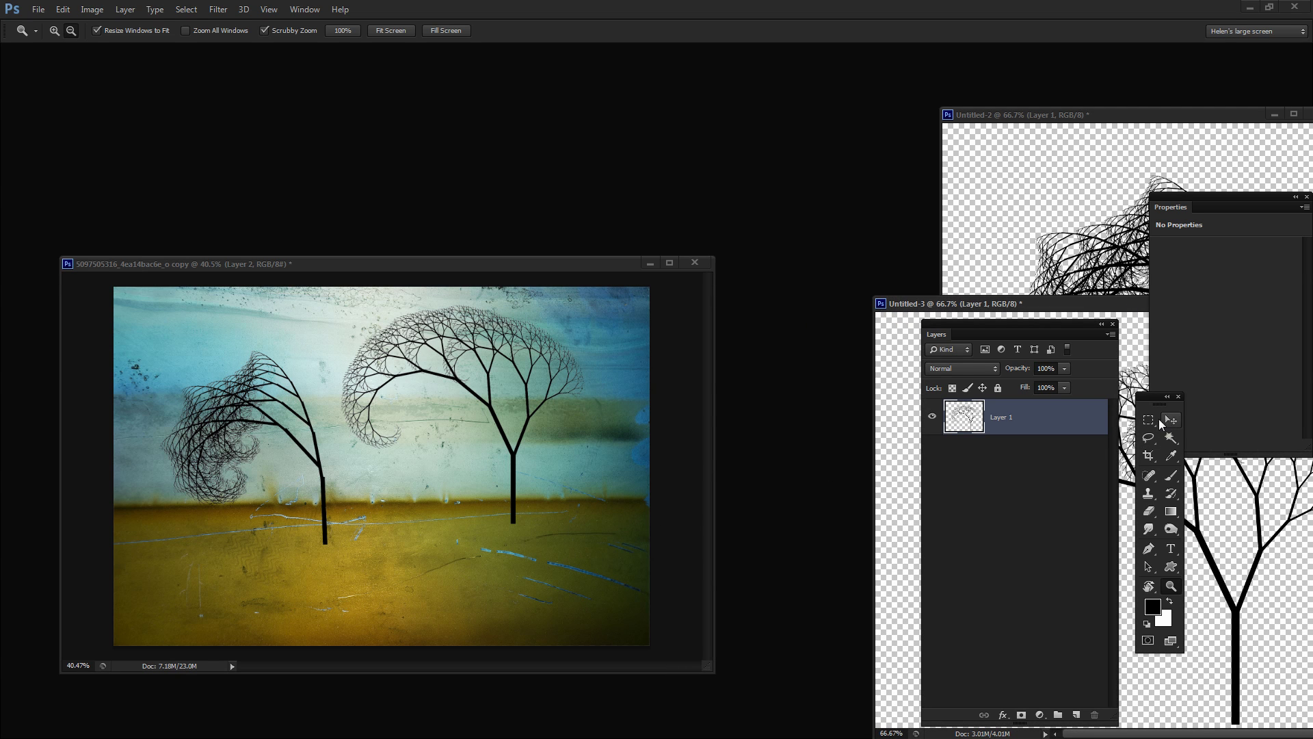
click(479, 269)
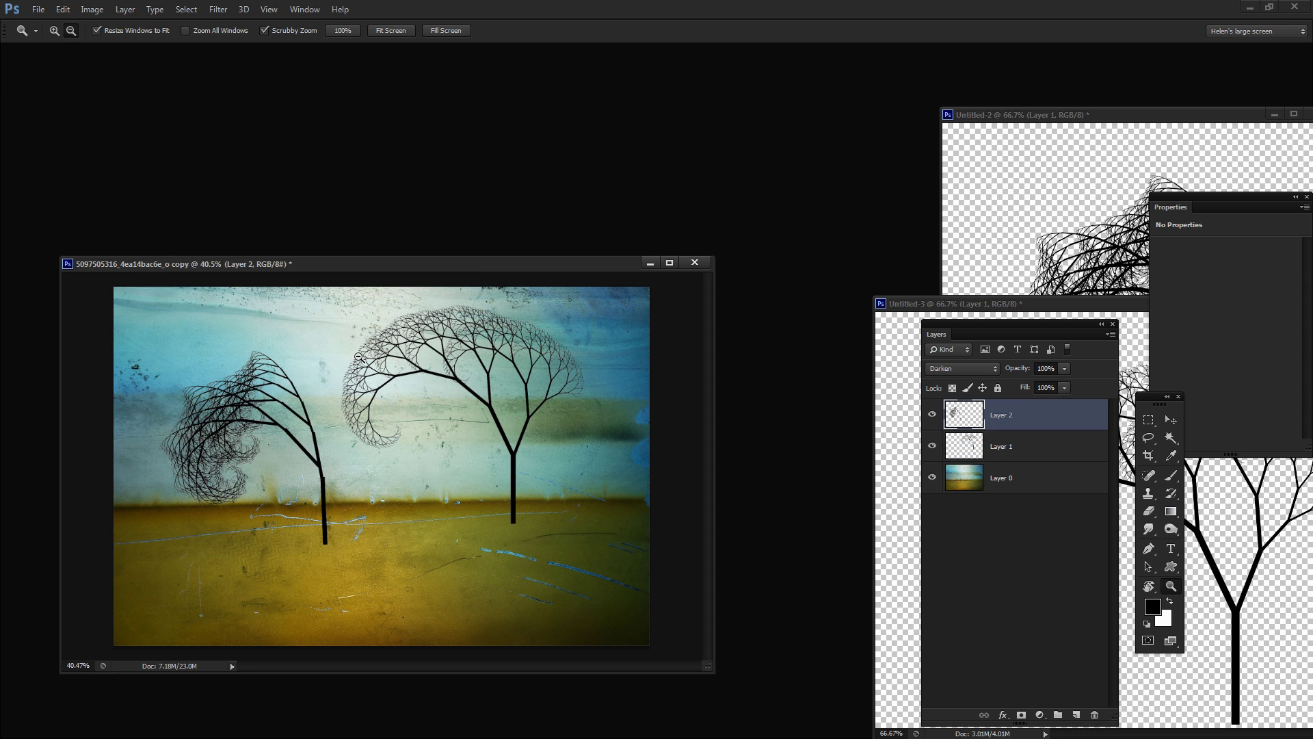